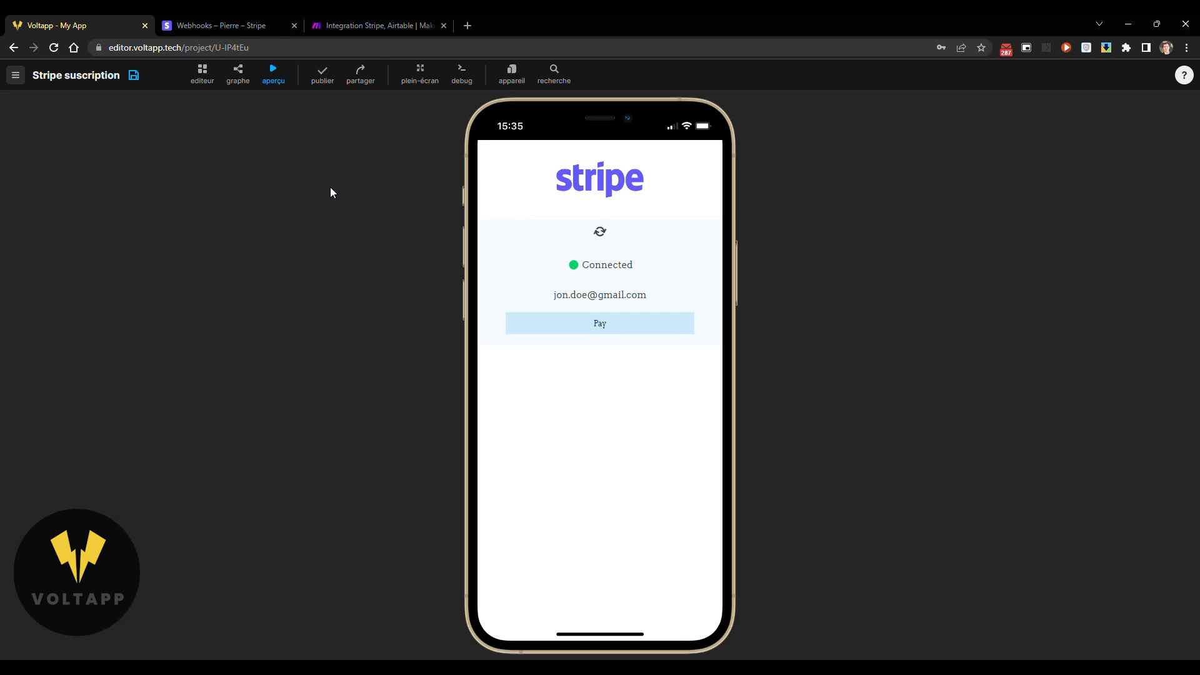
- Switch Voltapp from the running app preview to the editor
left_click(204, 79)
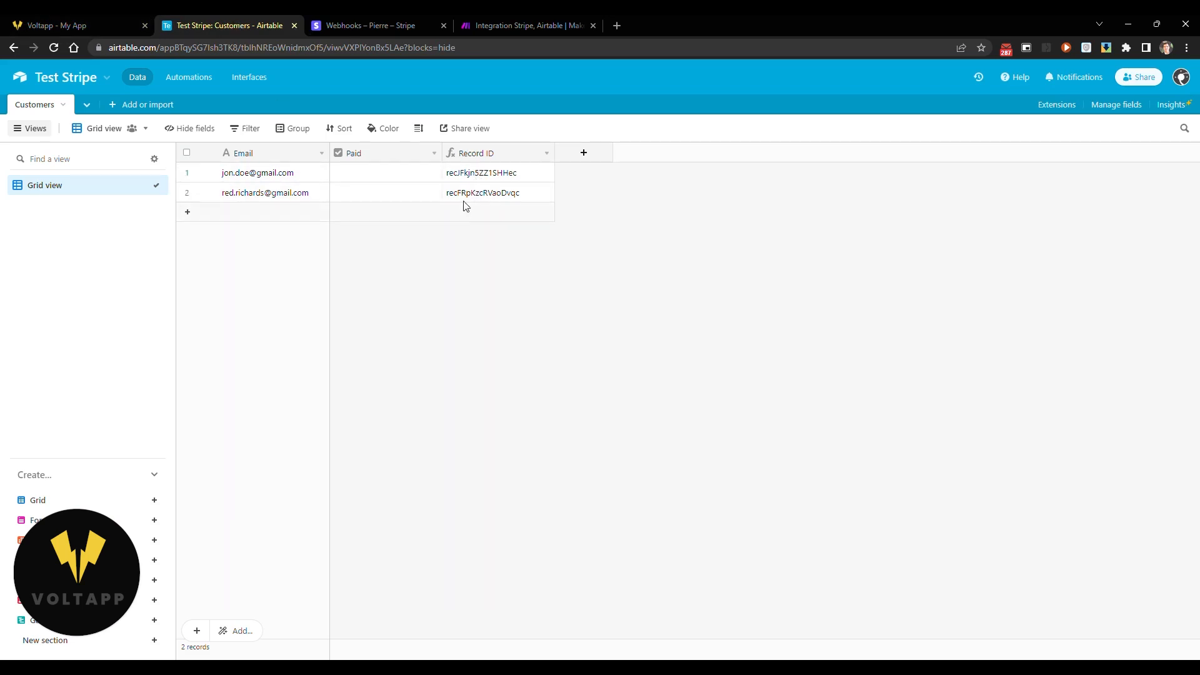
- Paste the first customer's Airtable record ID as the Record ID variable's default value
left_click(59, 25)
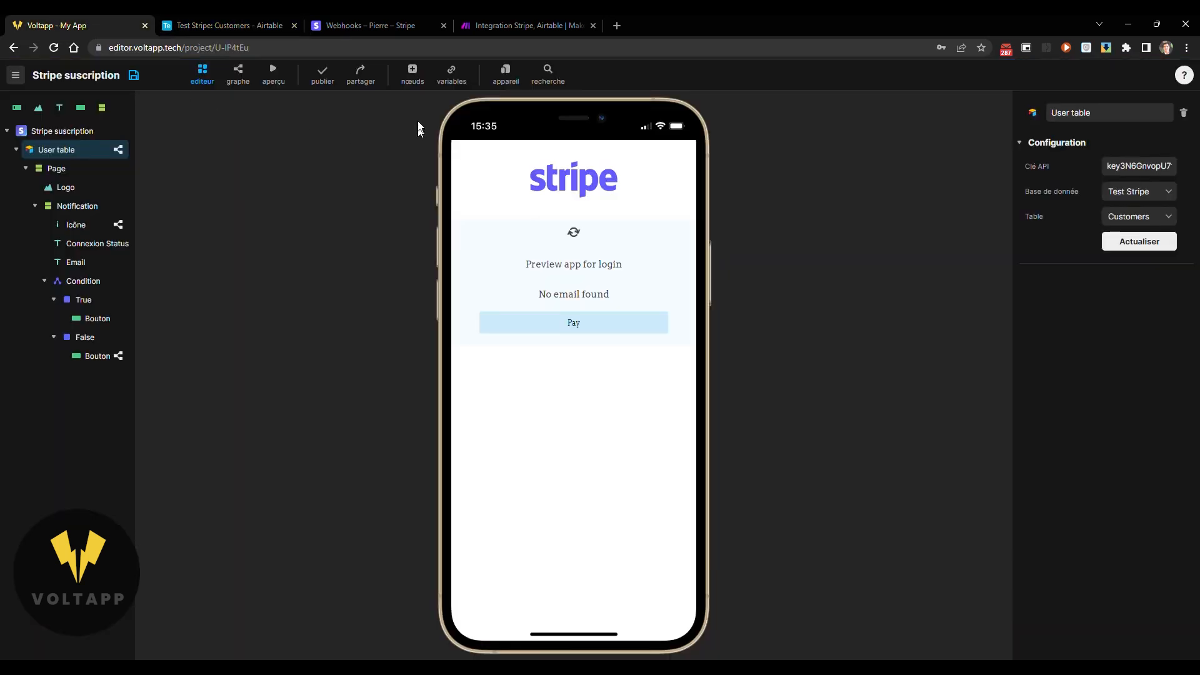
left_click(450, 73)
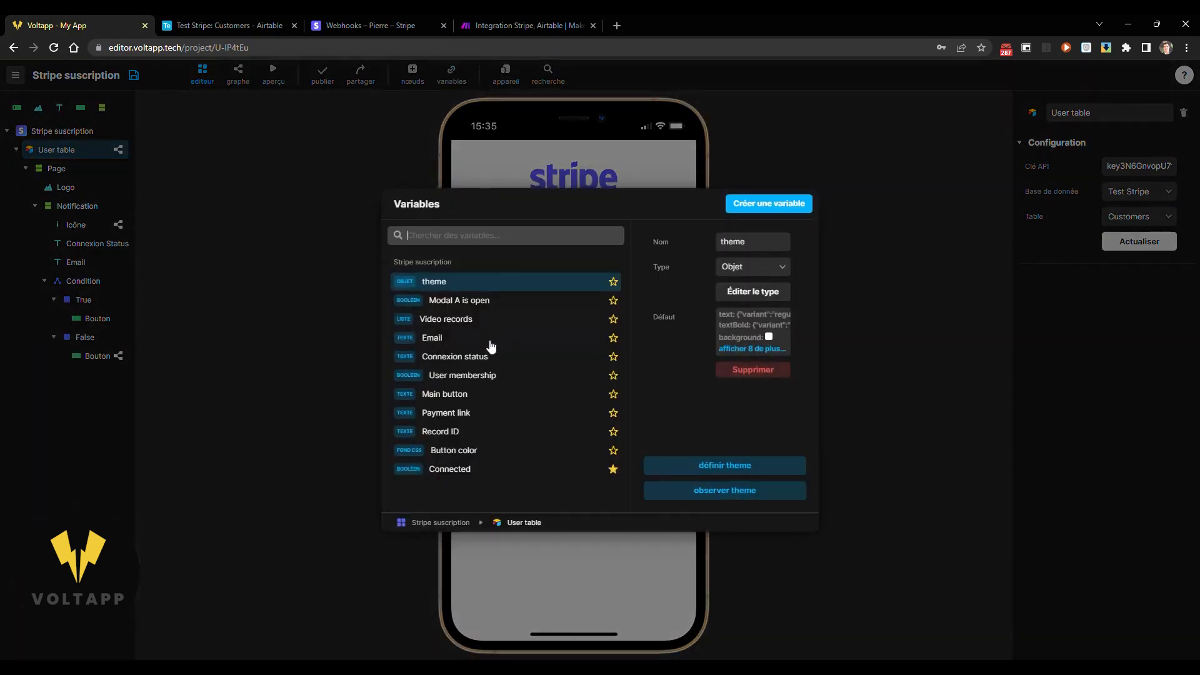
left_click(462, 432)
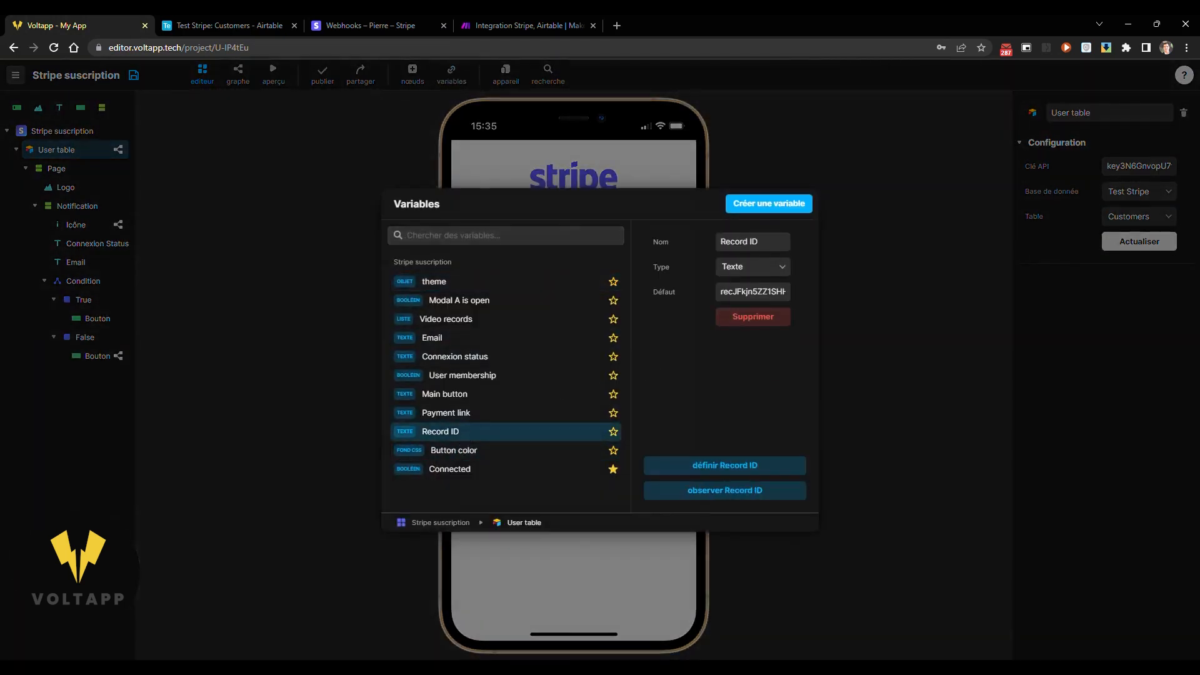
double_click(753, 292)
type("recJFkjn5ZZ1SHHec")
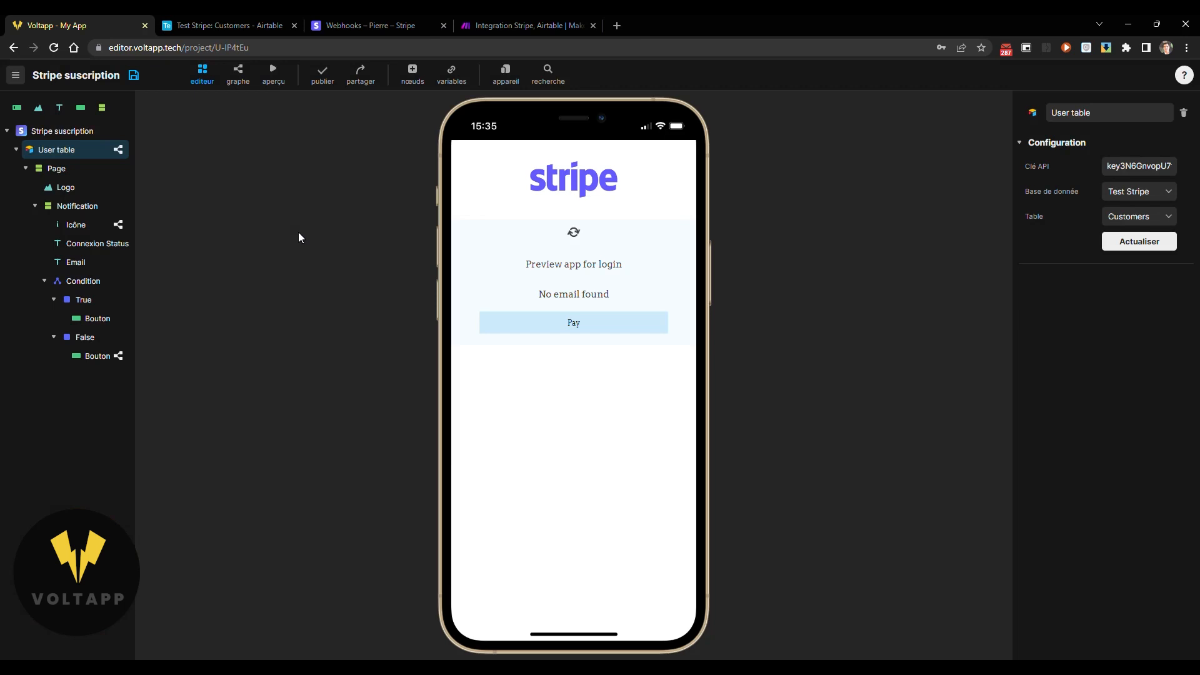
left_click(83, 231)
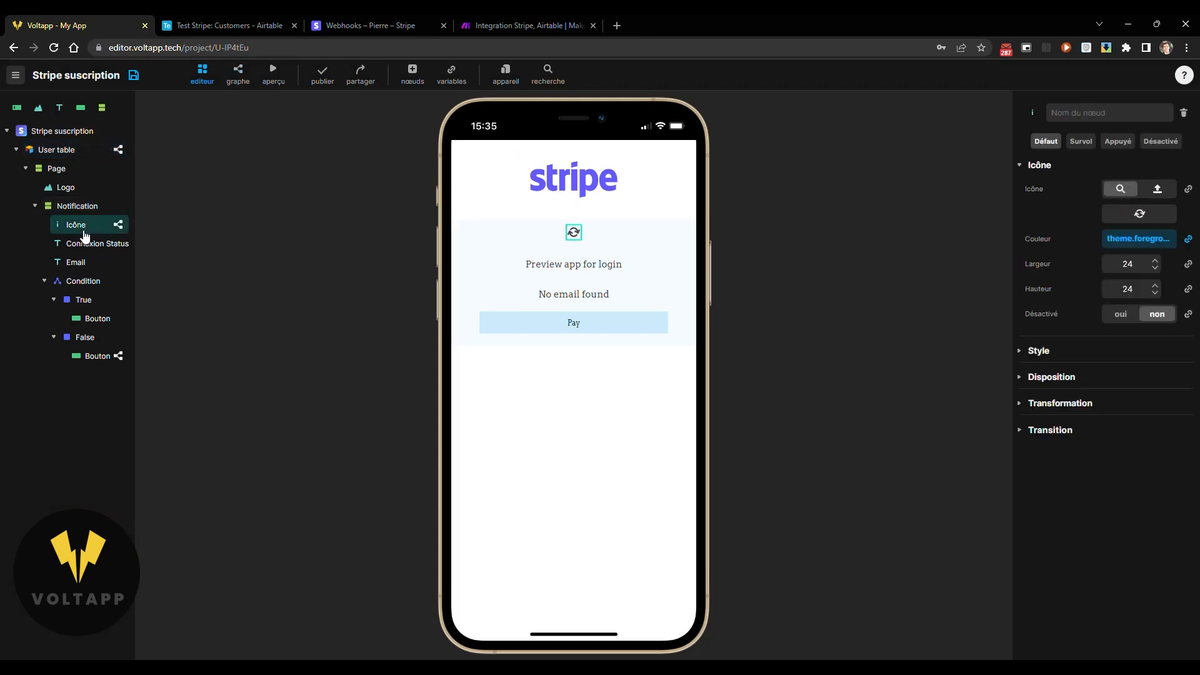
left_click(239, 72)
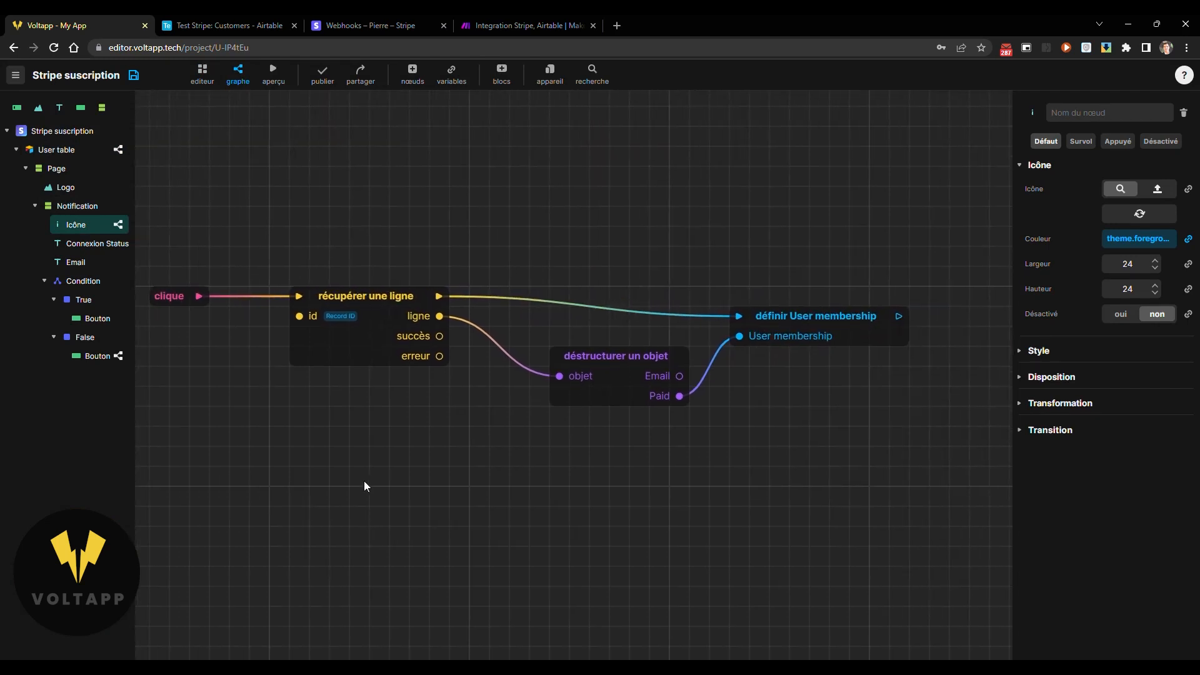
left_click(373, 323)
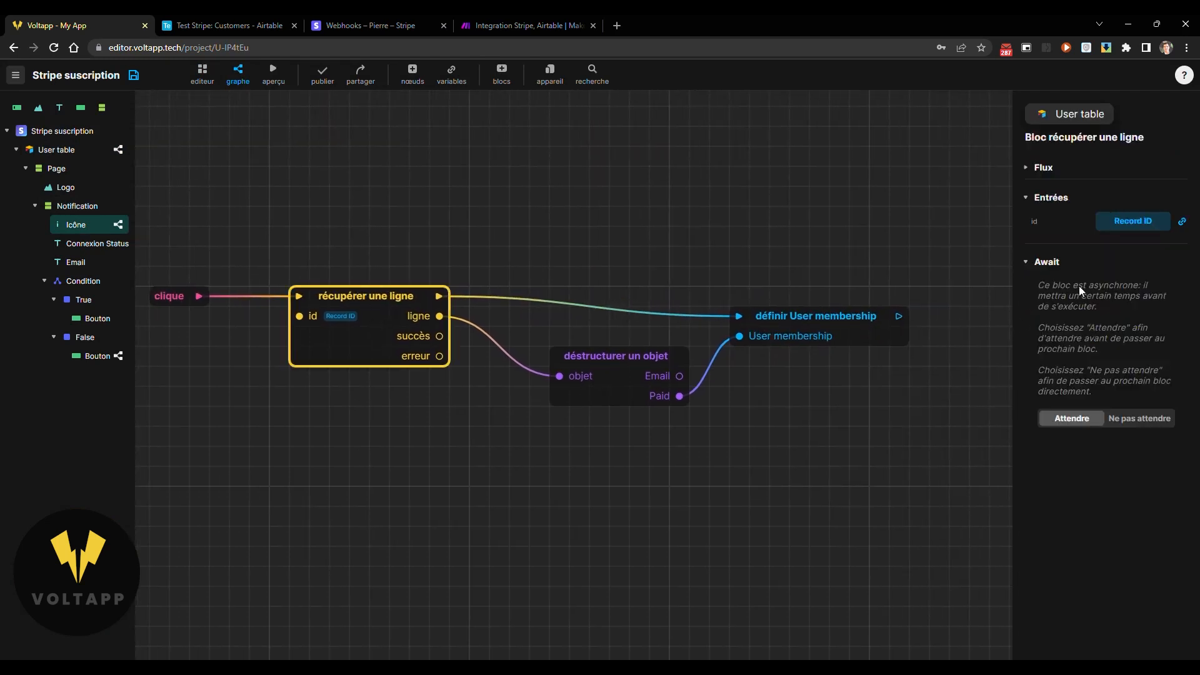
left_click(1133, 220)
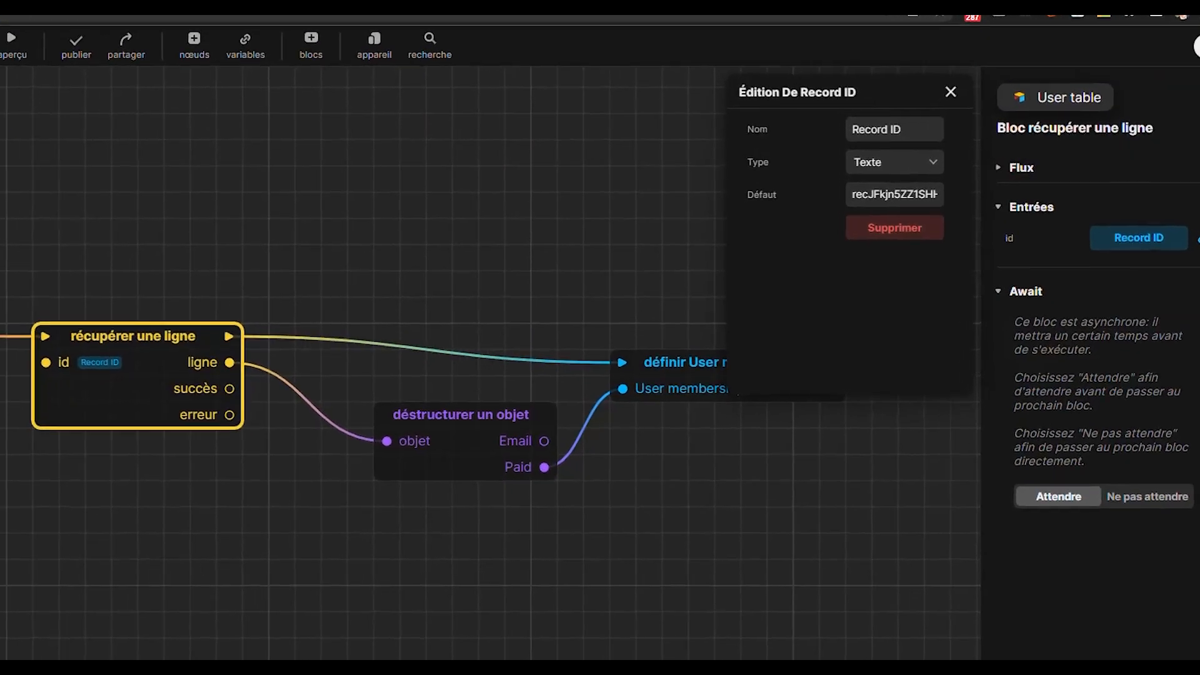
double_click(895, 194)
type("recJFkjn5ZZ1SHHec")
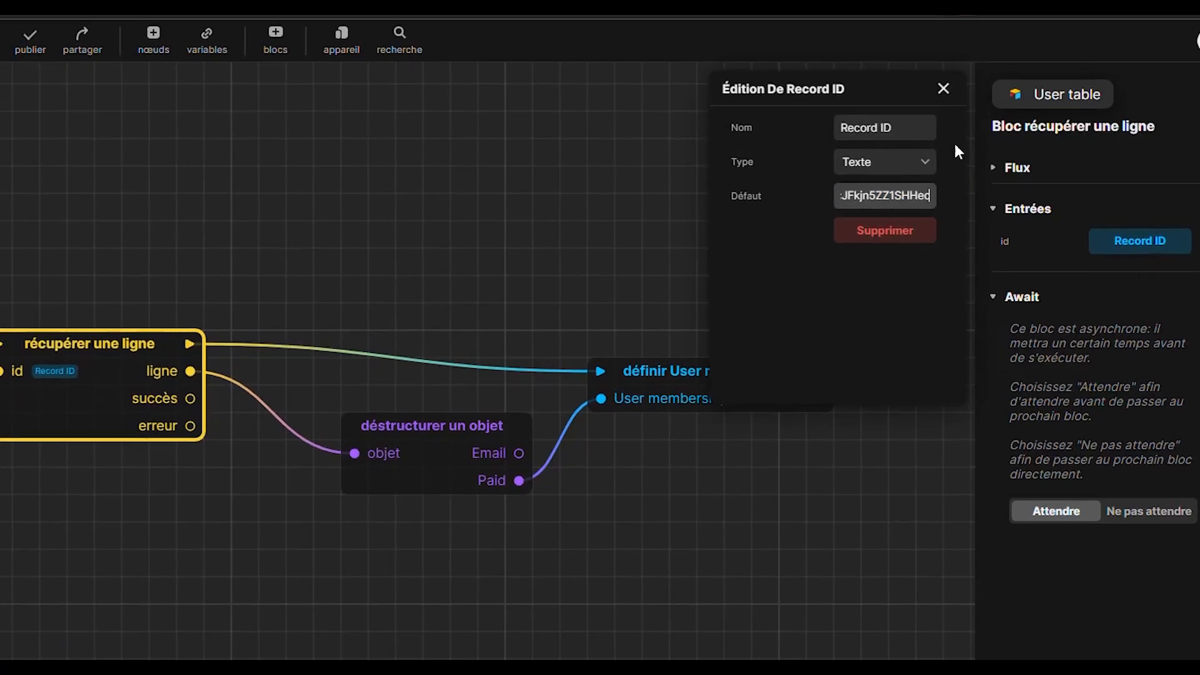
left_click(939, 87)
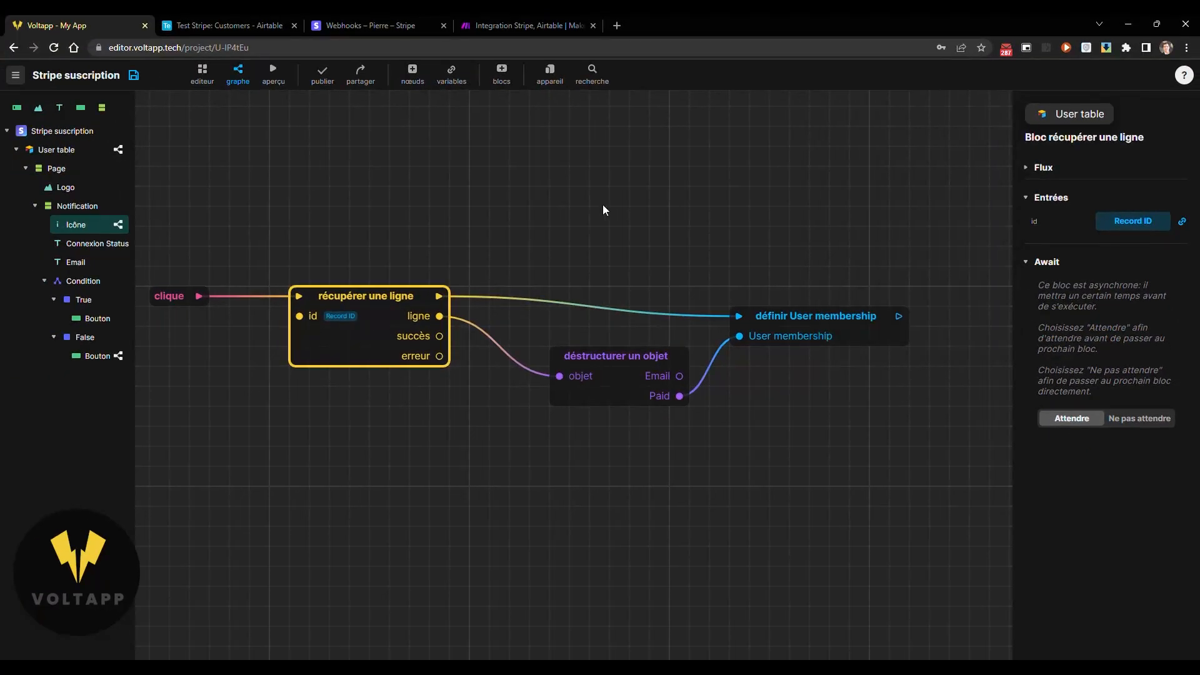
left_click(603, 204)
scroll(602, 204, "down", 2)
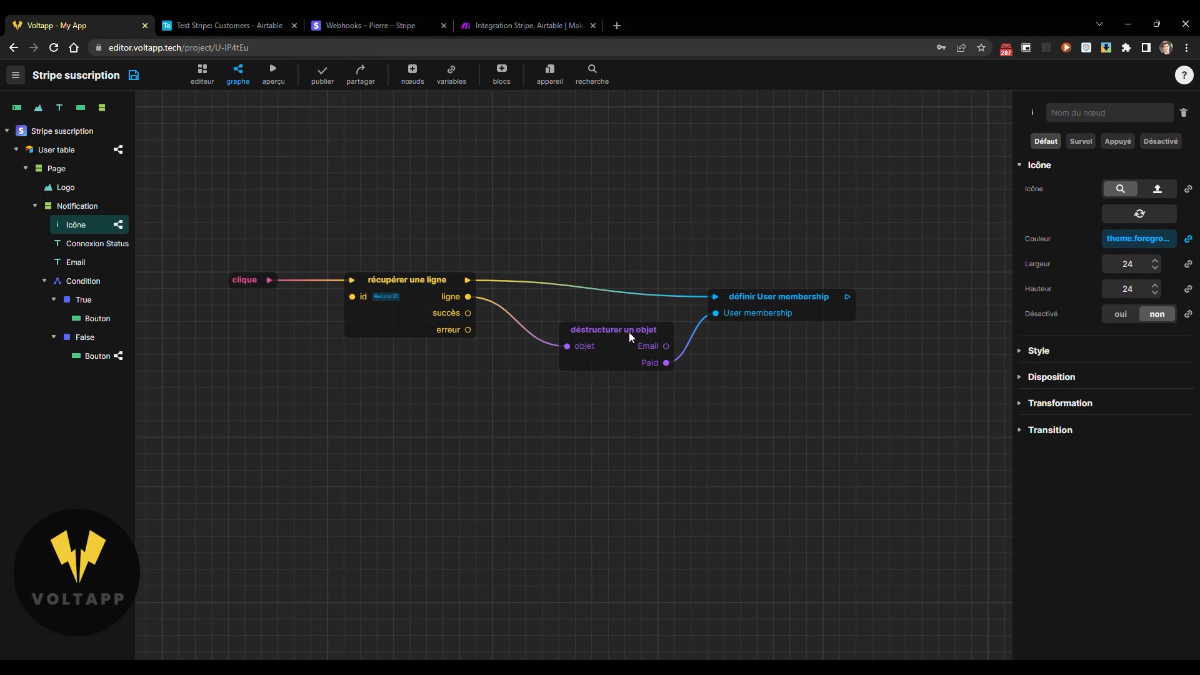
left_click(807, 310)
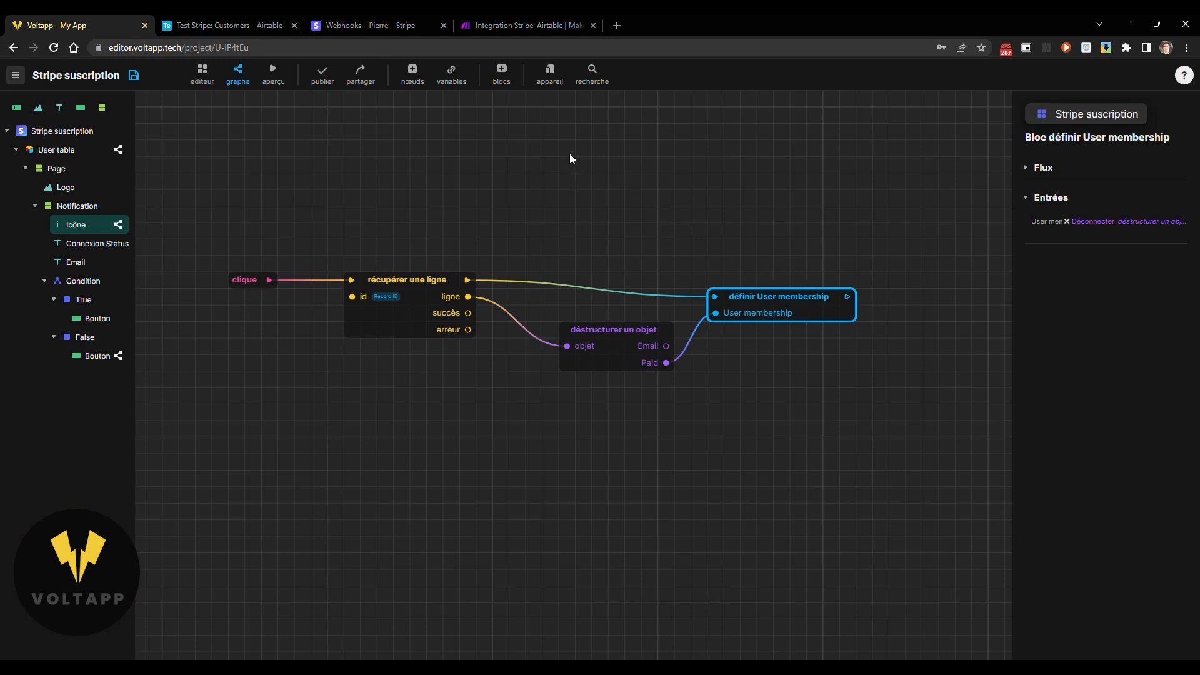
left_click(441, 72)
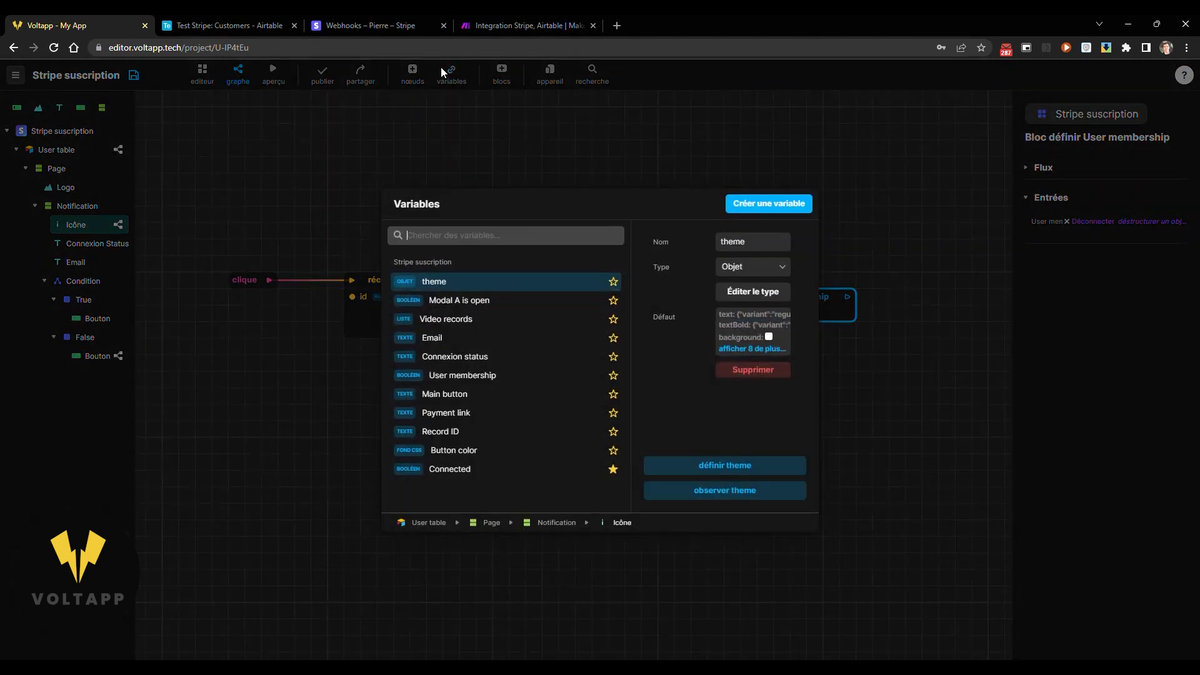
left_click(518, 378)
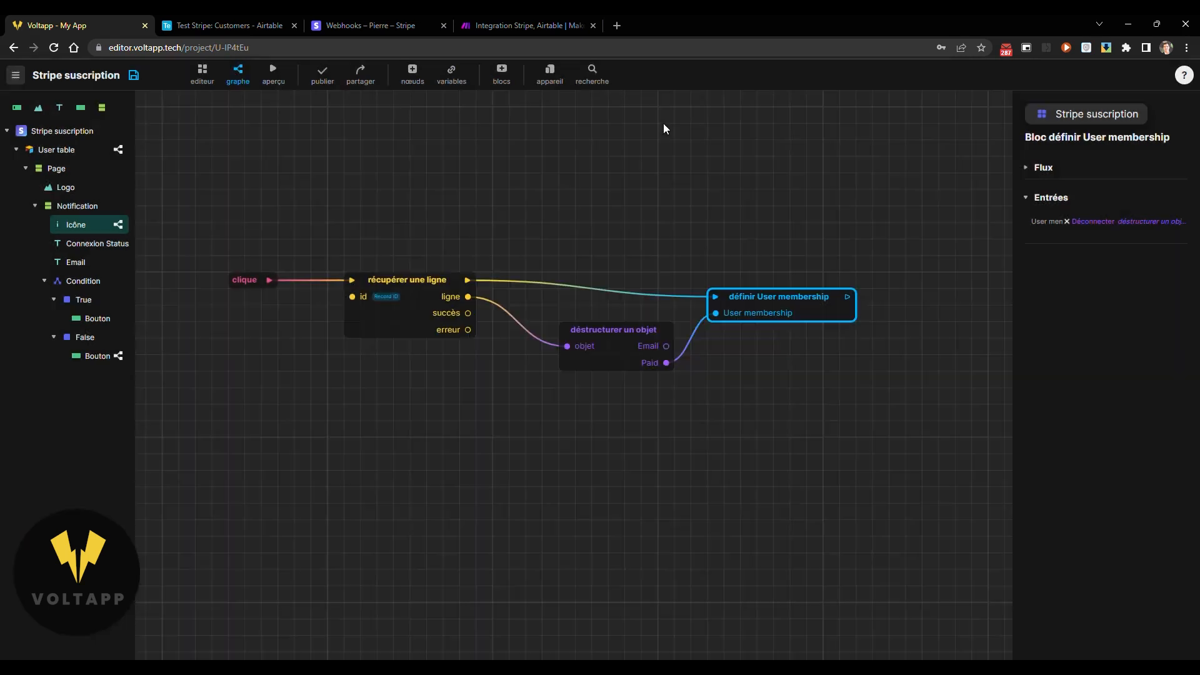
left_click(666, 128)
left_click(206, 76)
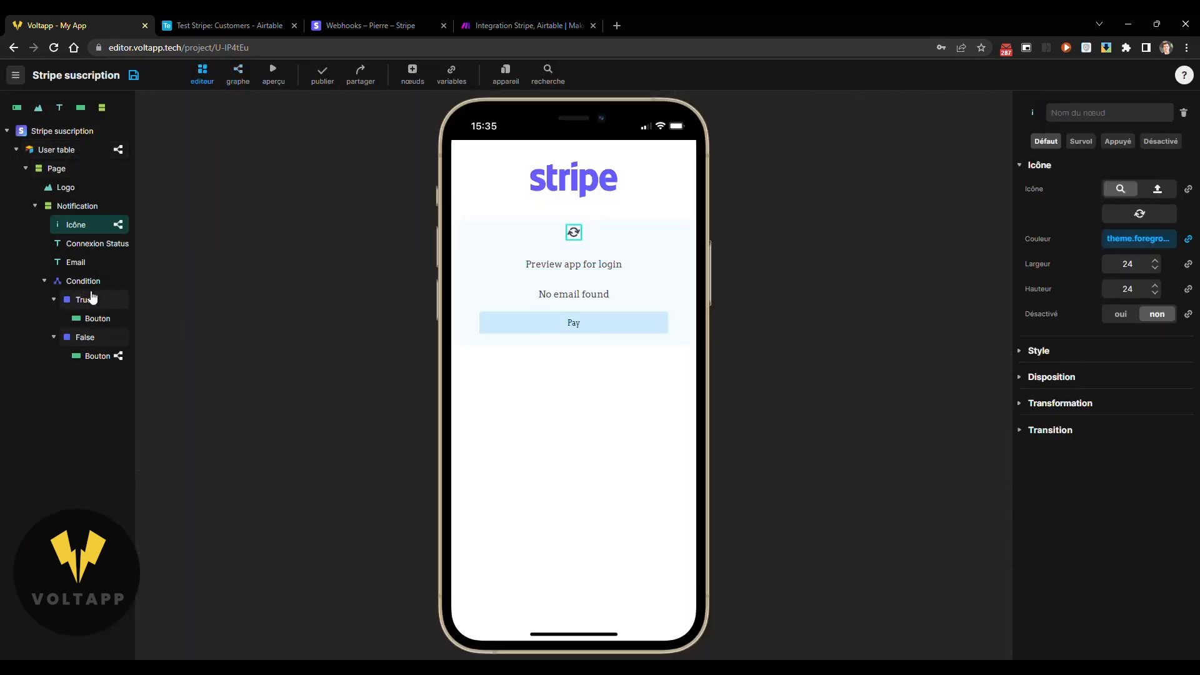
- Compare the Condition's Pay and green-button states, then open the User table's logic graph
left_click(81, 281)
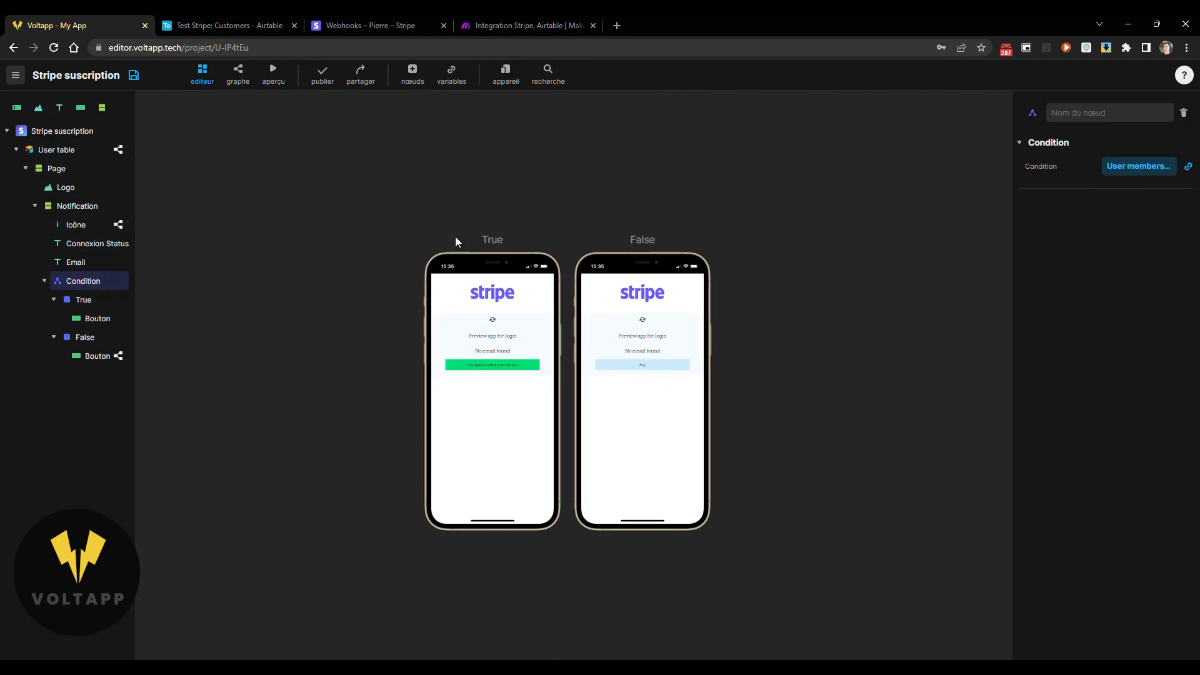
left_click(93, 358)
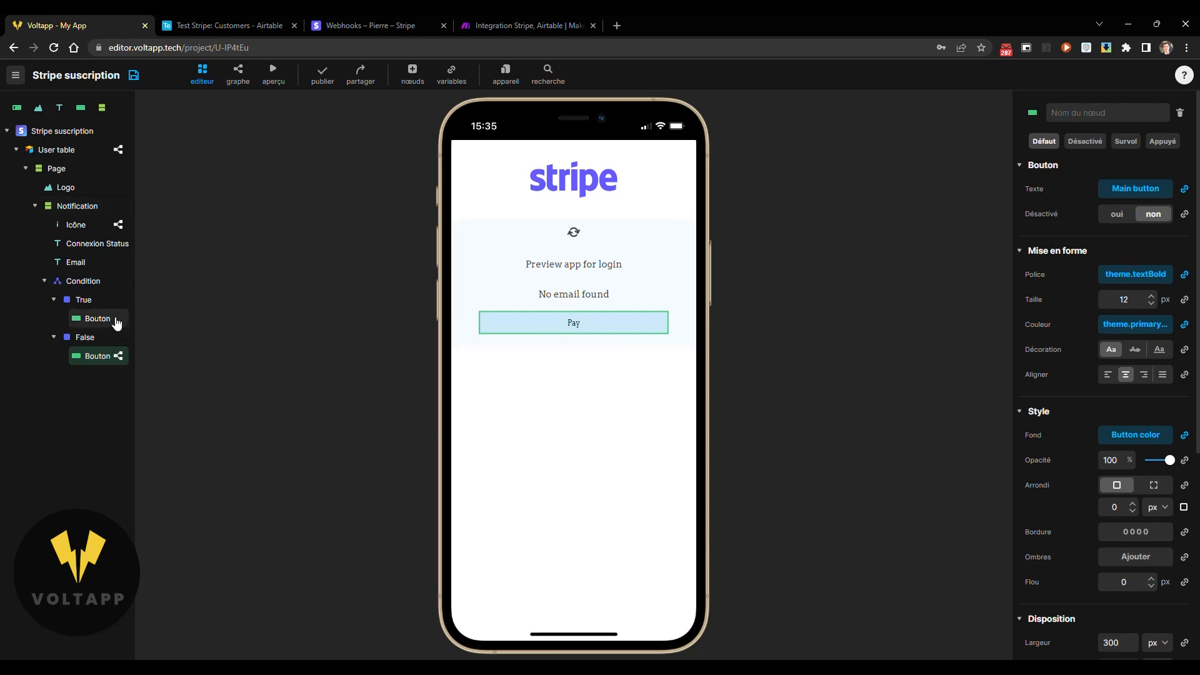
left_click(97, 319)
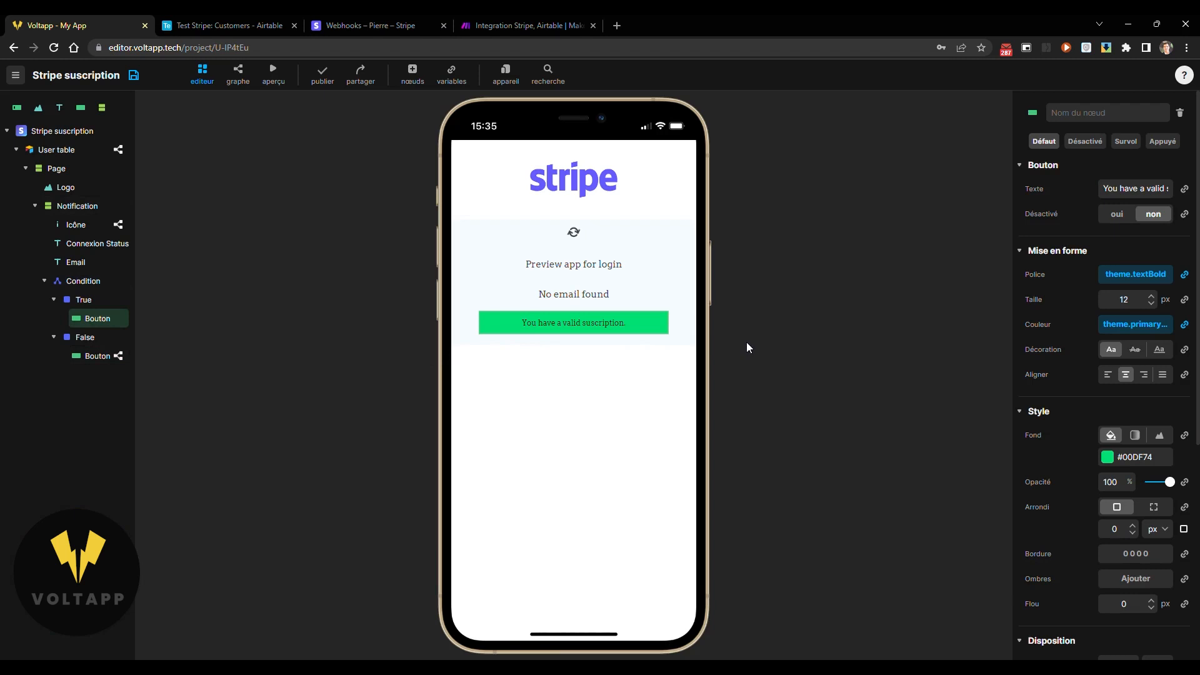
left_click(64, 153)
left_click(242, 76)
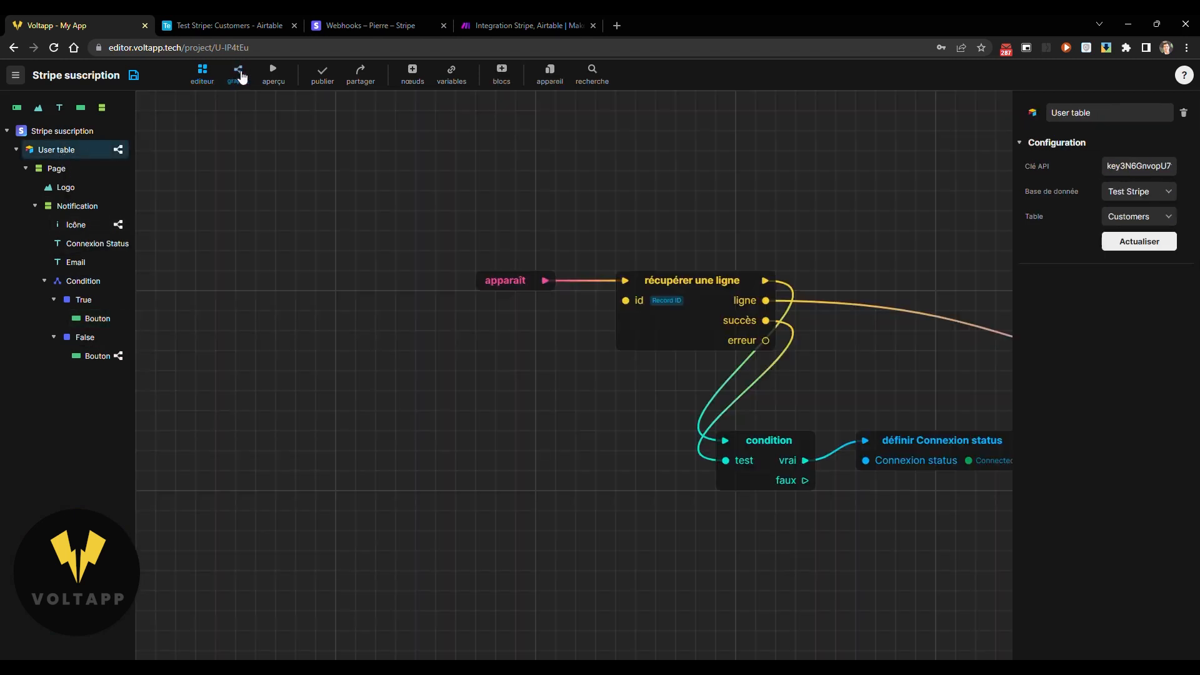
- Pan the logic graph to the block that sets Connexion status
left_click_drag(655, 473, 361, 429)
scroll(361, 425, "down", 1)
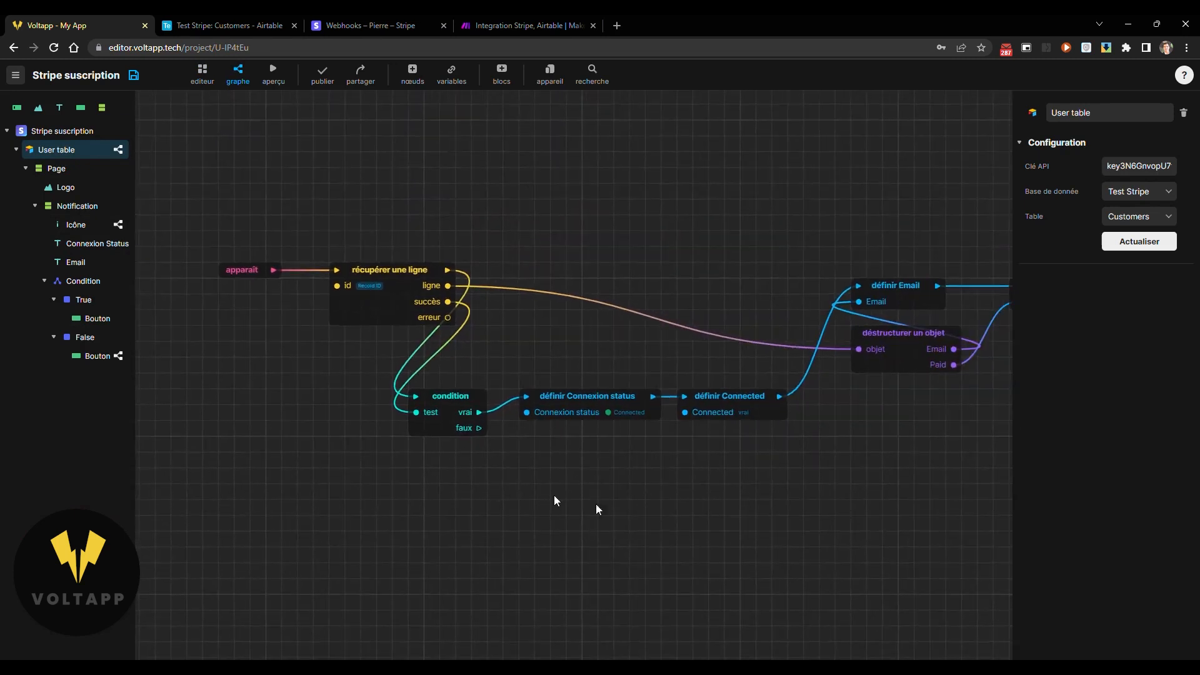
left_click_drag(596, 507, 509, 484)
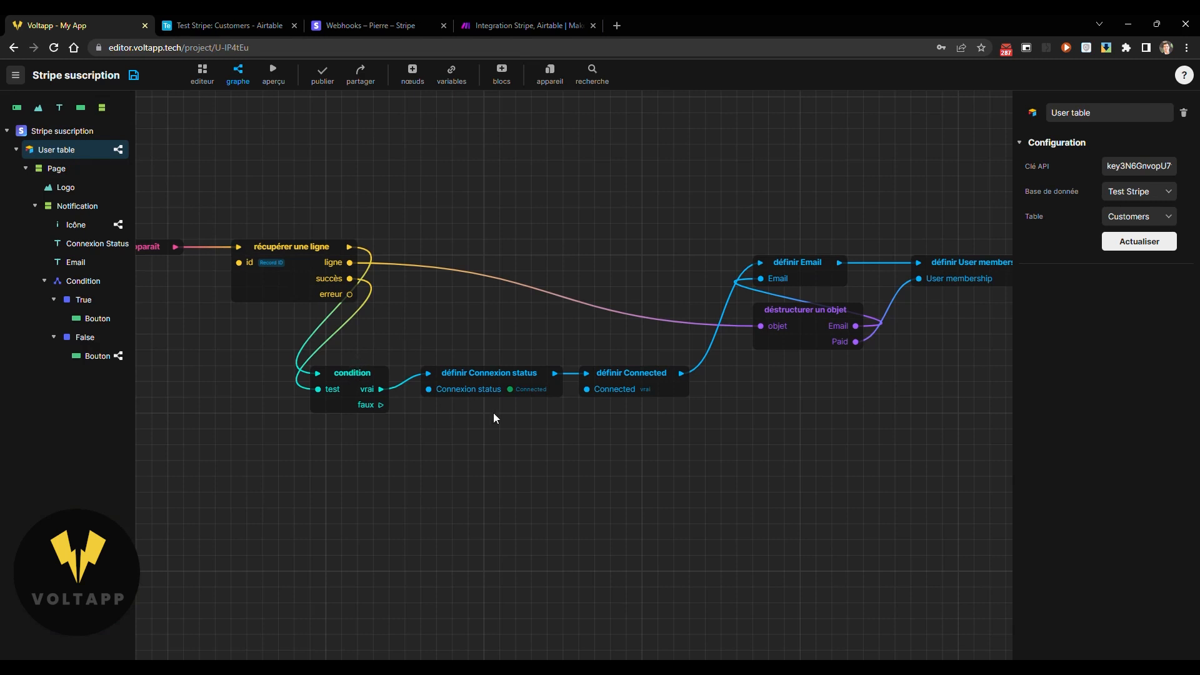
left_click(522, 378)
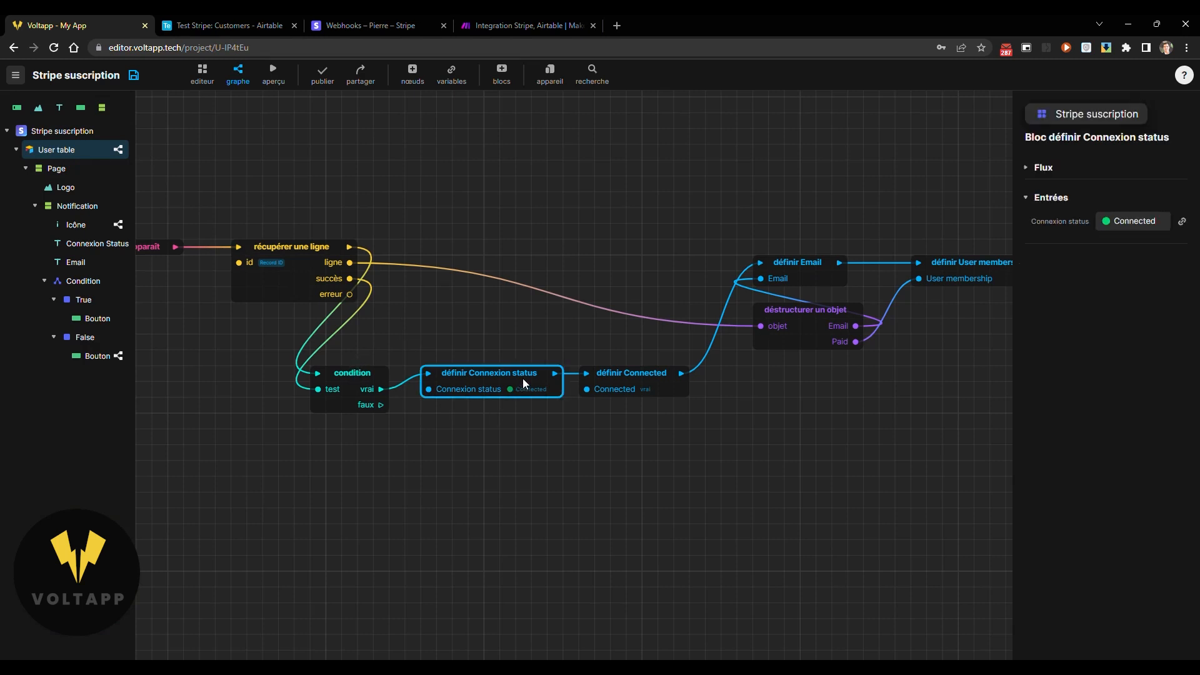
- Check the Connexion status variable's default text in the variables list
left_click(460, 84)
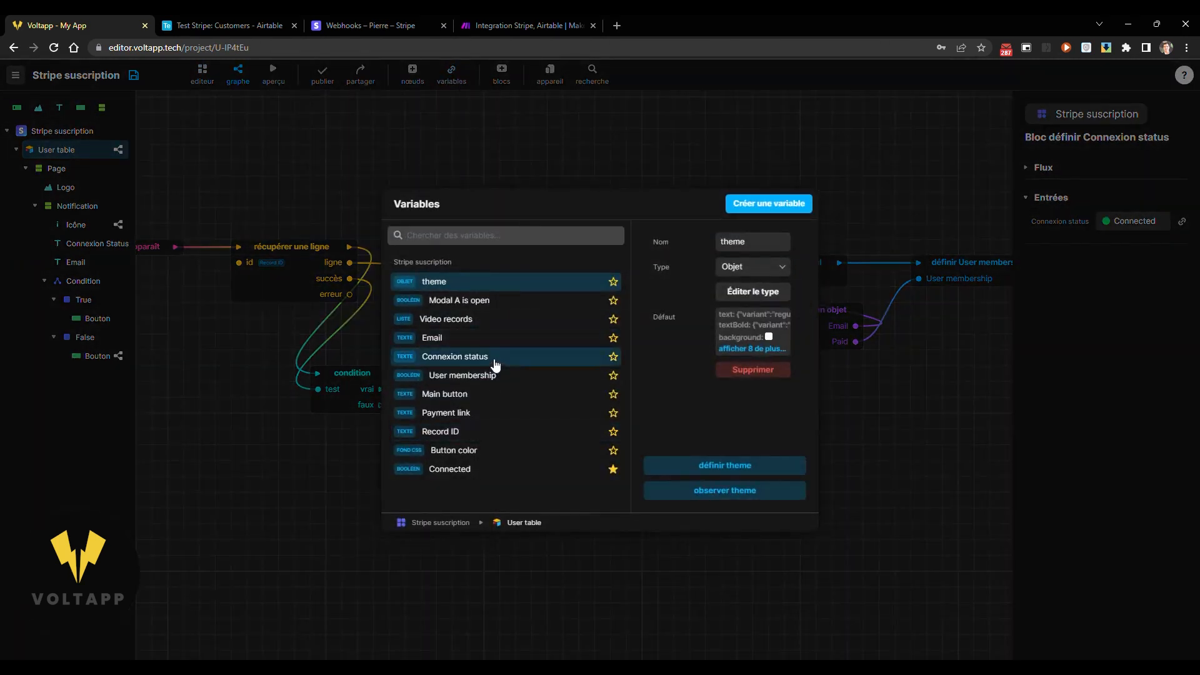
left_click(494, 367)
triple_click(753, 292)
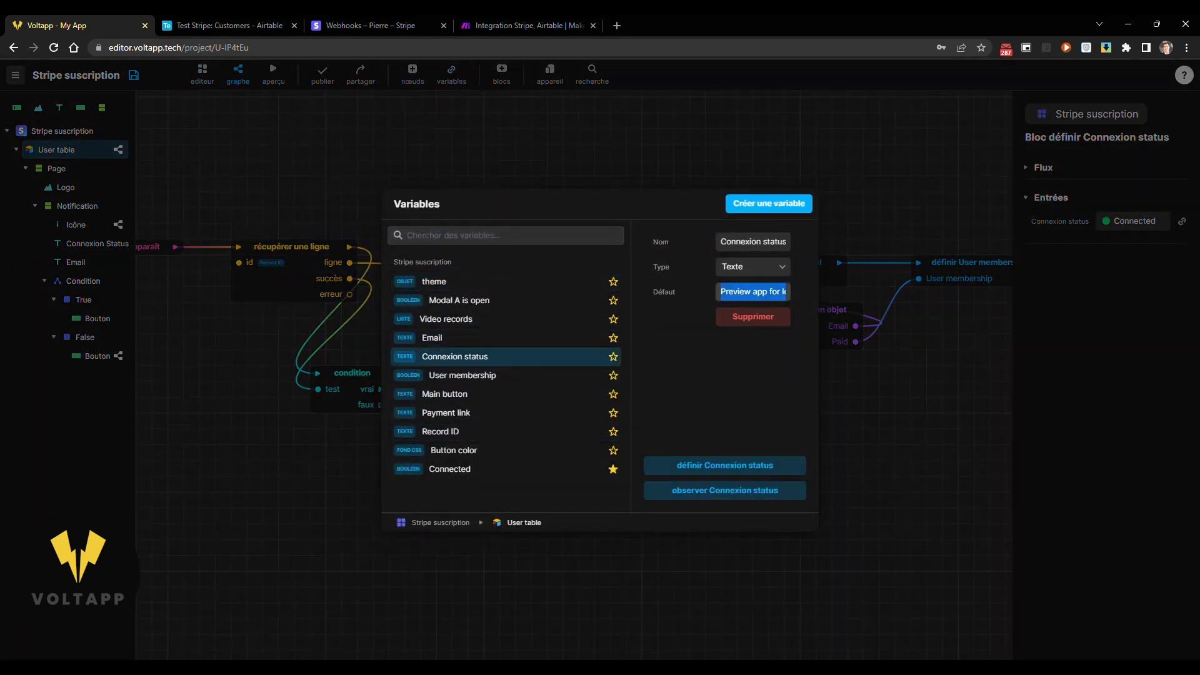
key("Right")
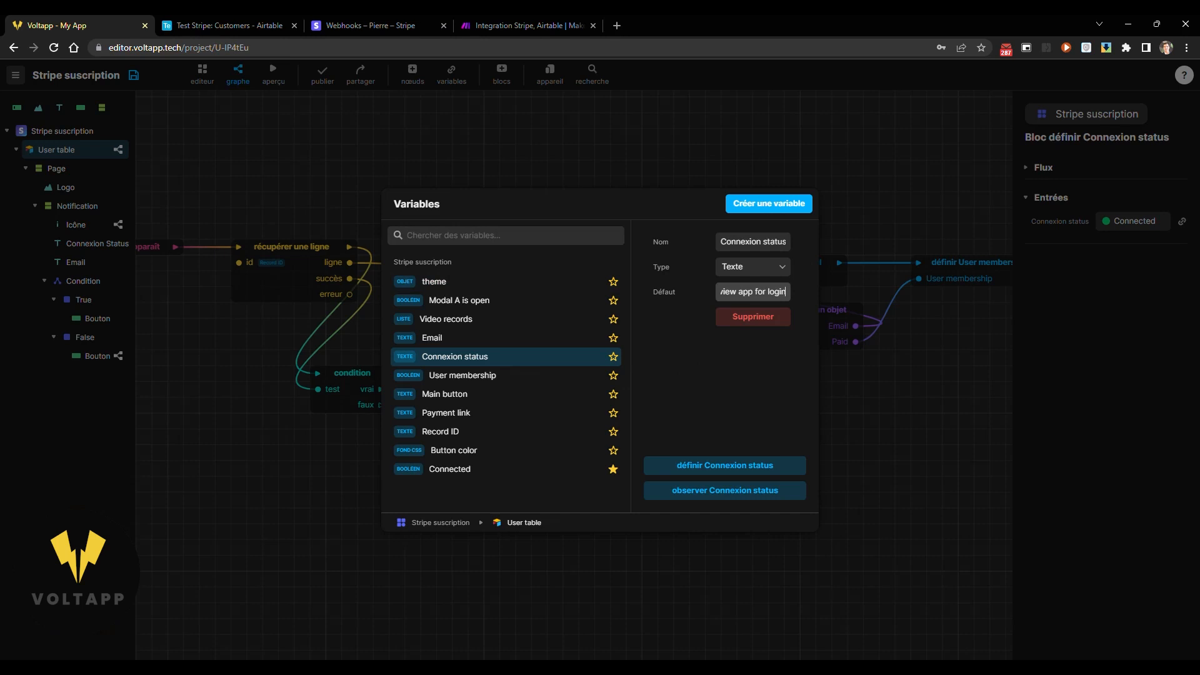
left_click(647, 152)
- Inspect the blocks setting Connected and Email, then return to the screen editor
left_click(521, 415)
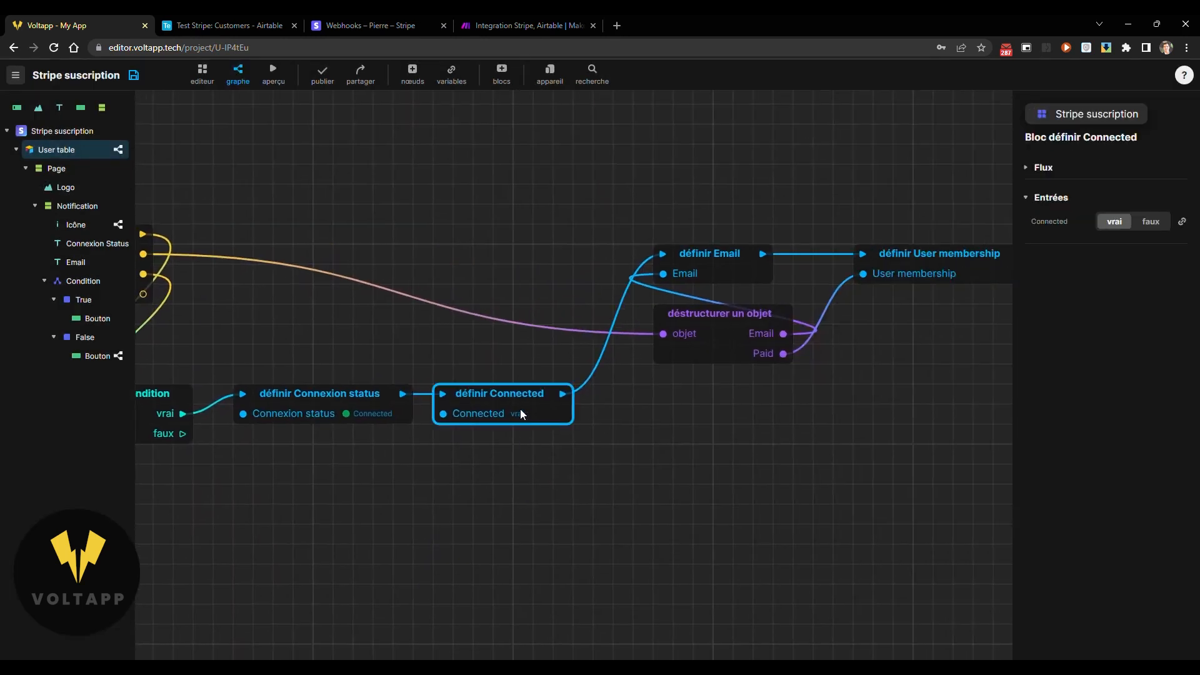
left_click_drag(756, 452, 704, 460)
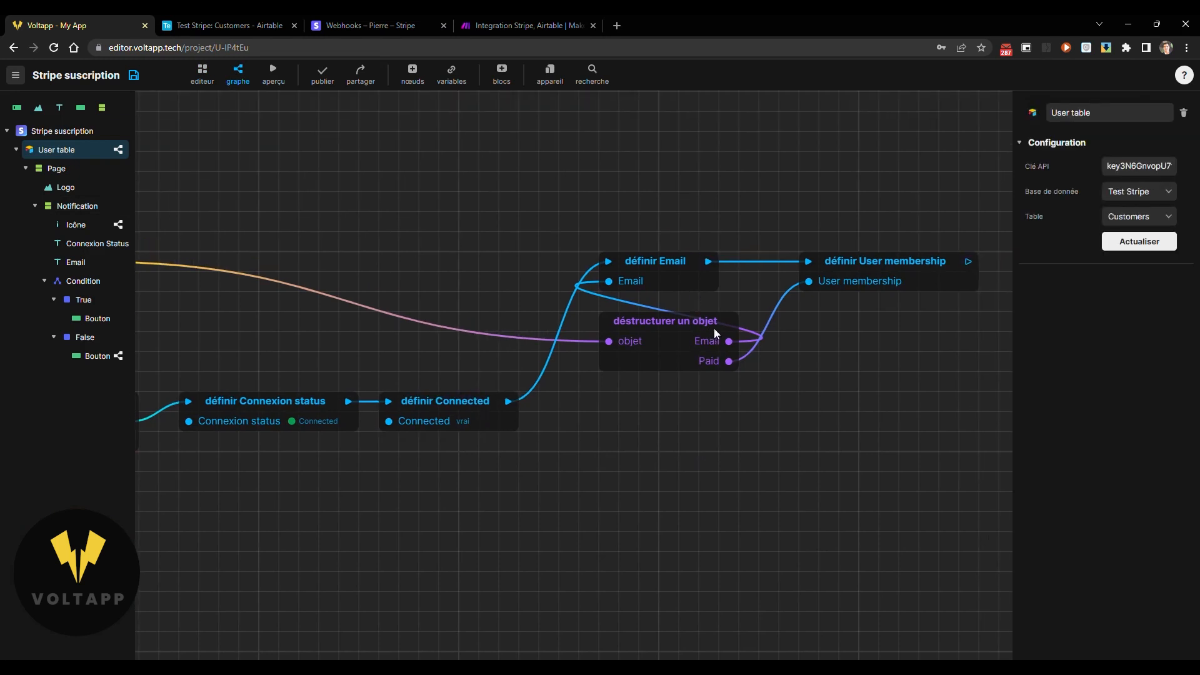
left_click(663, 275)
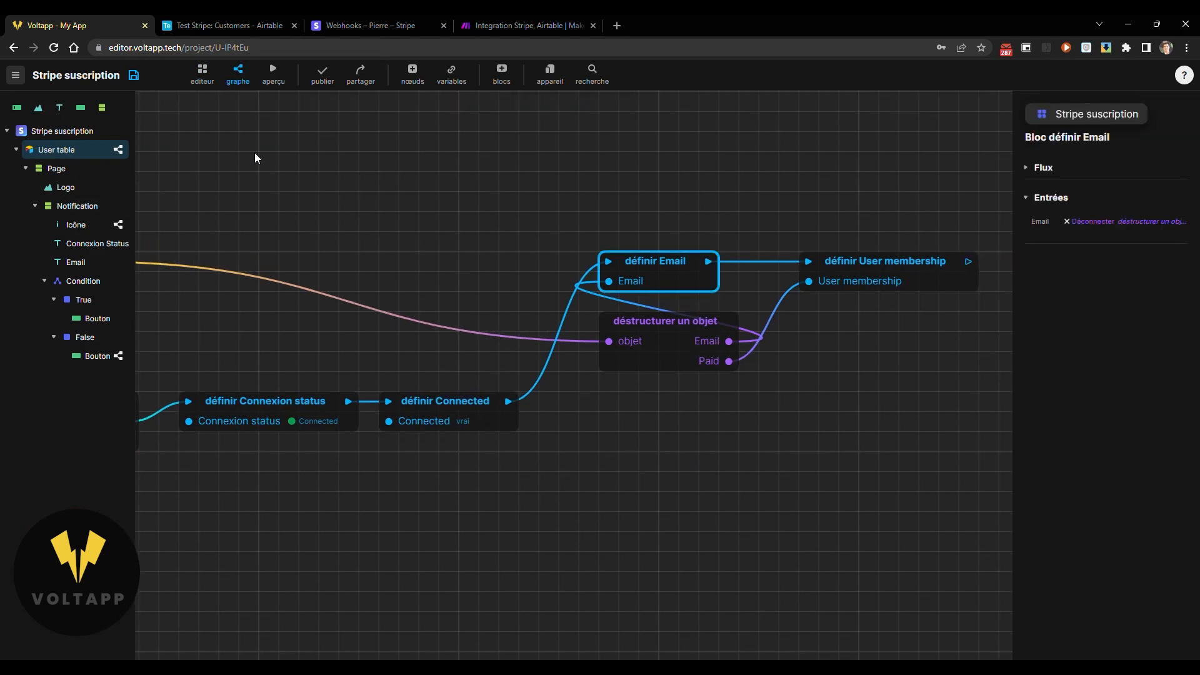
left_click(201, 73)
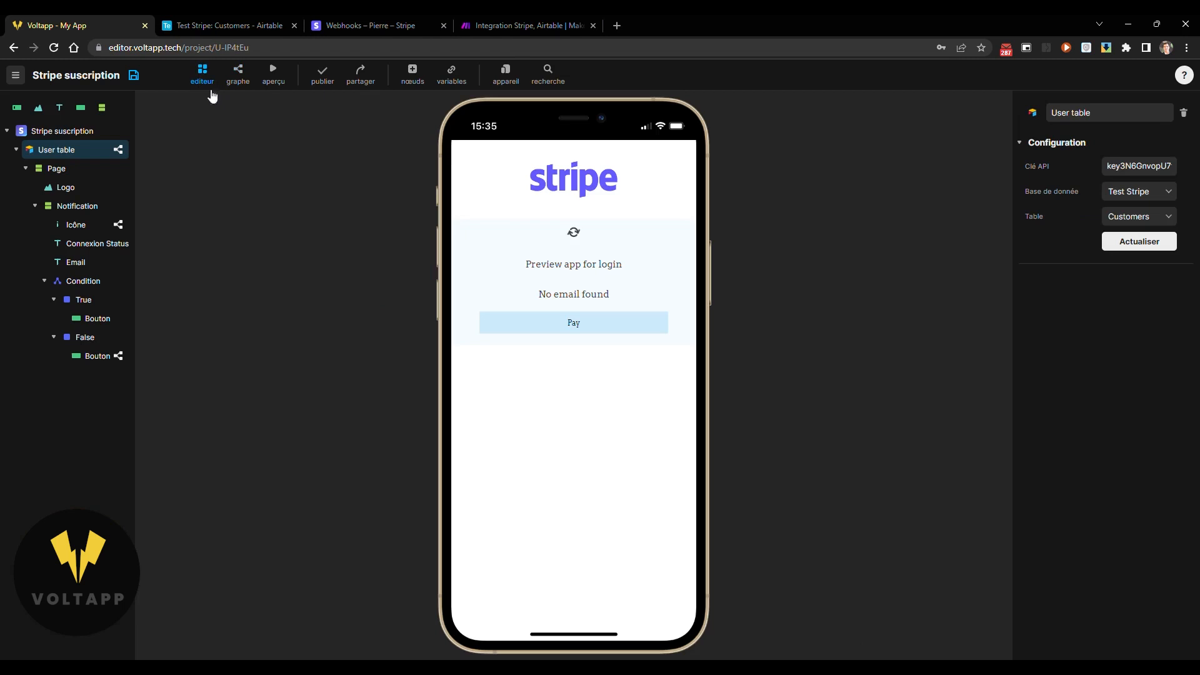
- Select the Email text, run the preview, then view Airtable's Customers table
left_click(580, 297)
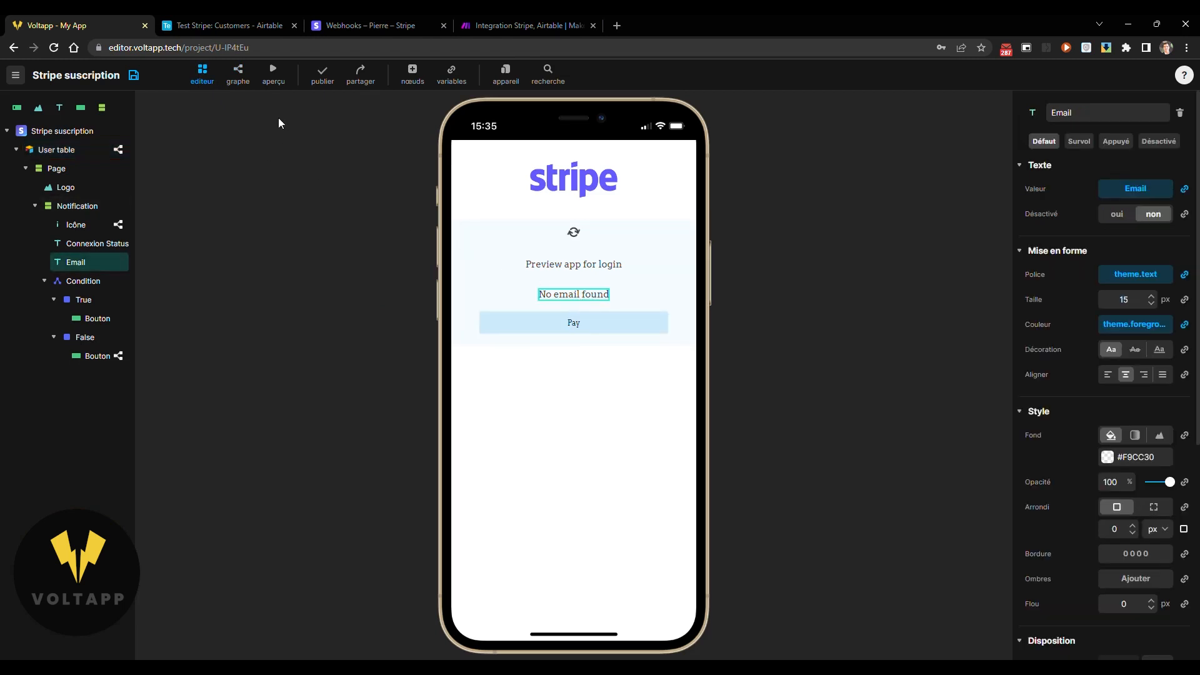
left_click(275, 84)
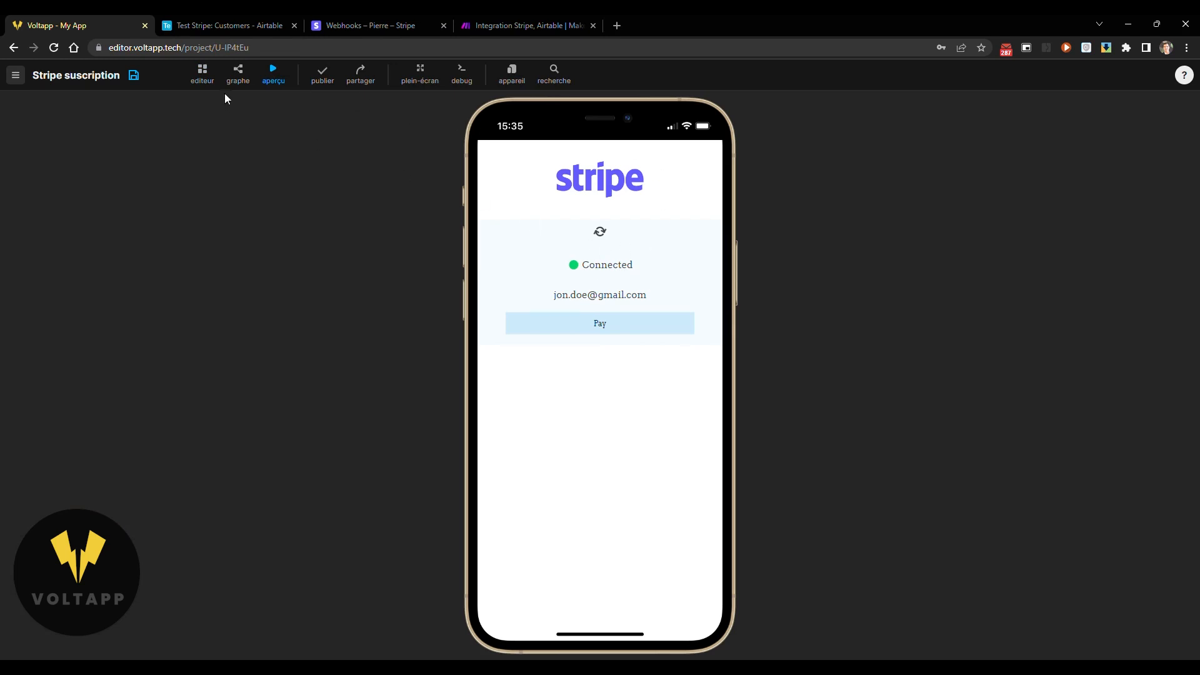
left_click(245, 25)
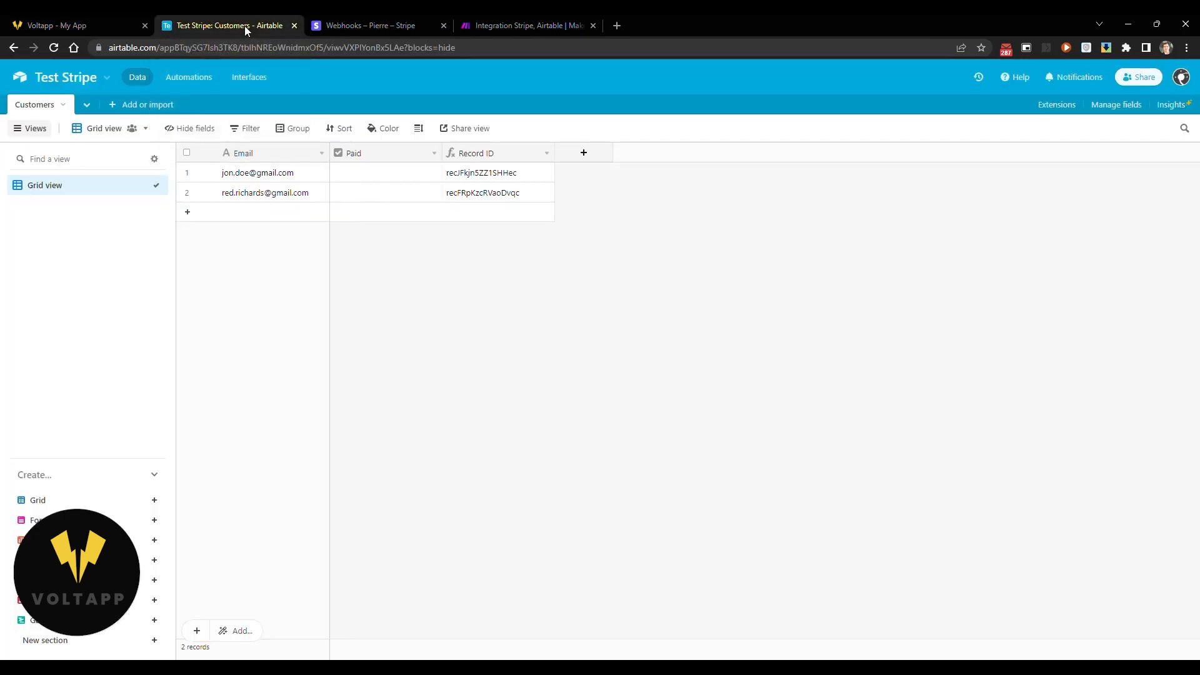
- Tick Paid for row 1 and refresh the preview to show 'You have a valid suscription.'
left_click(386, 173)
left_click(110, 20)
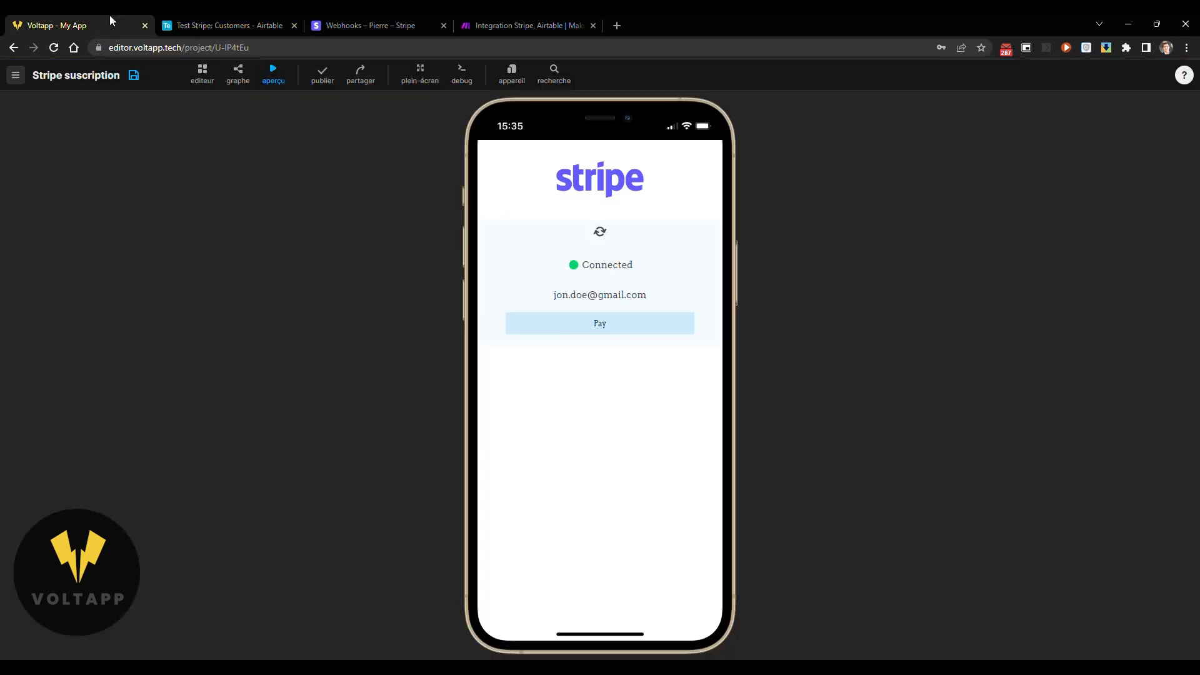
left_click(602, 232)
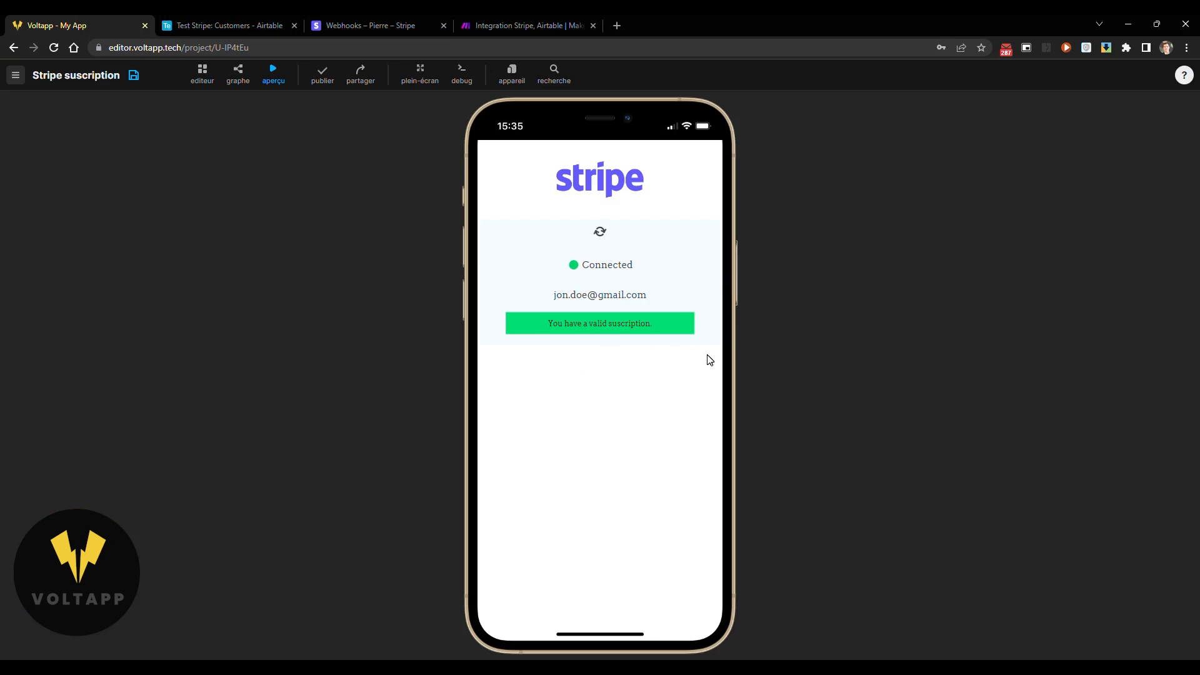
- Untick Paid for row 1, refresh the preview back to Pay, then open Stripe's Webhooks page
left_click(235, 20)
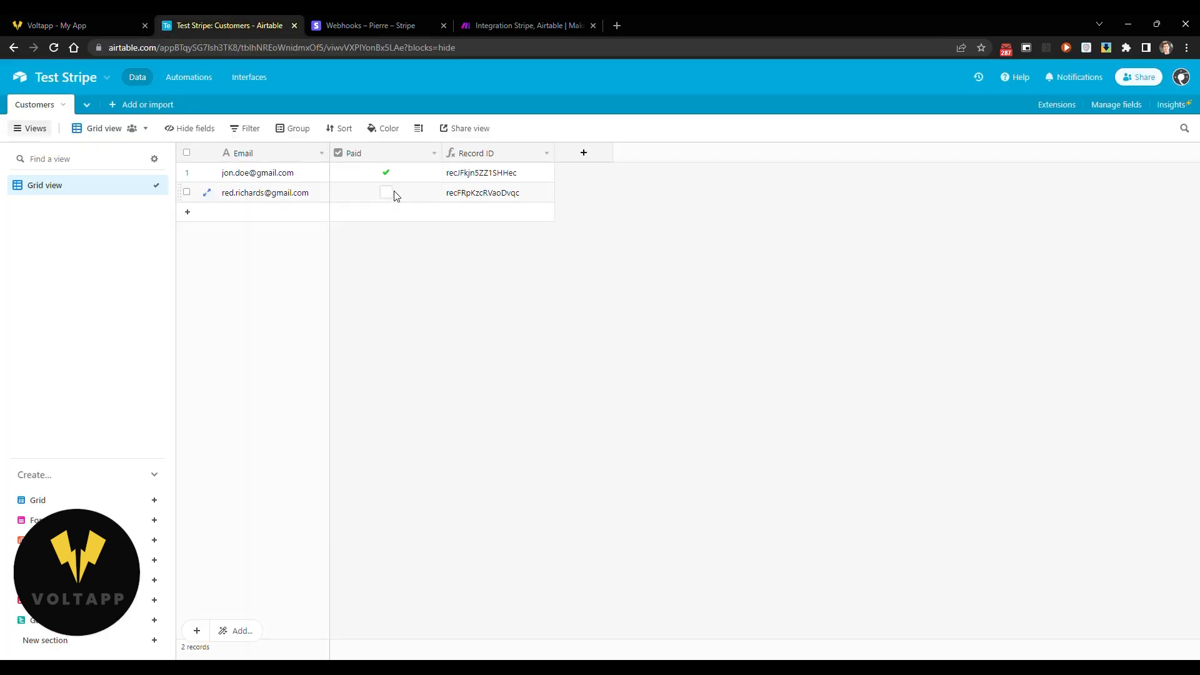
left_click(387, 174)
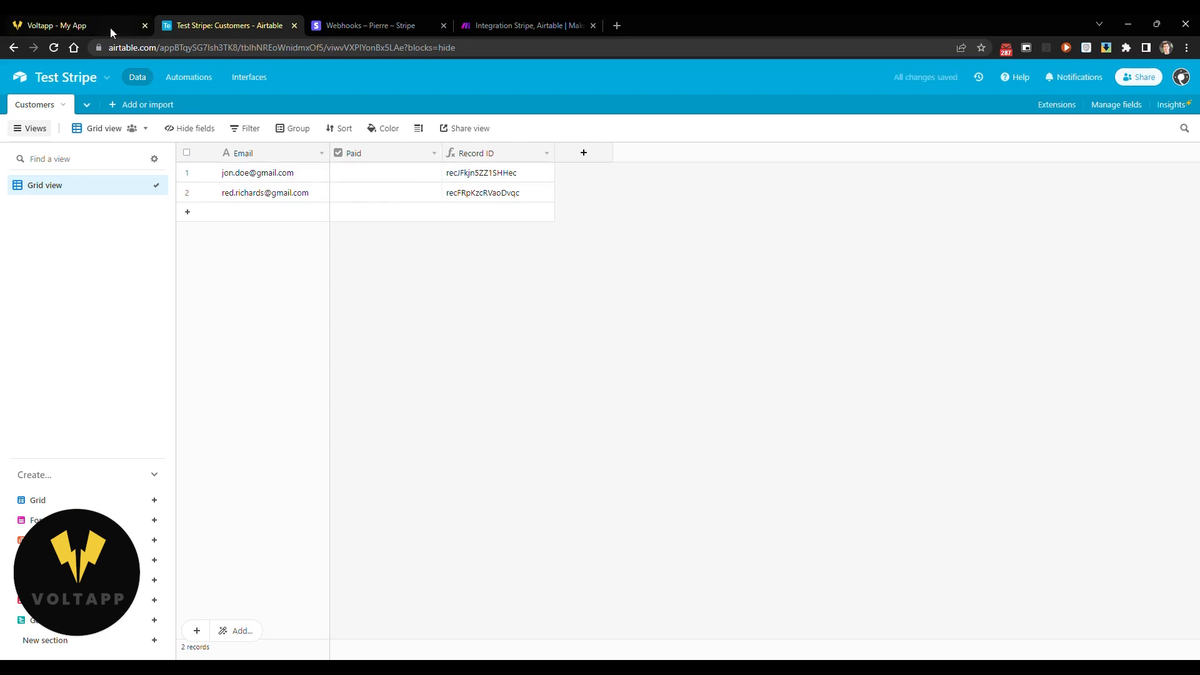
left_click(92, 20)
left_click(601, 234)
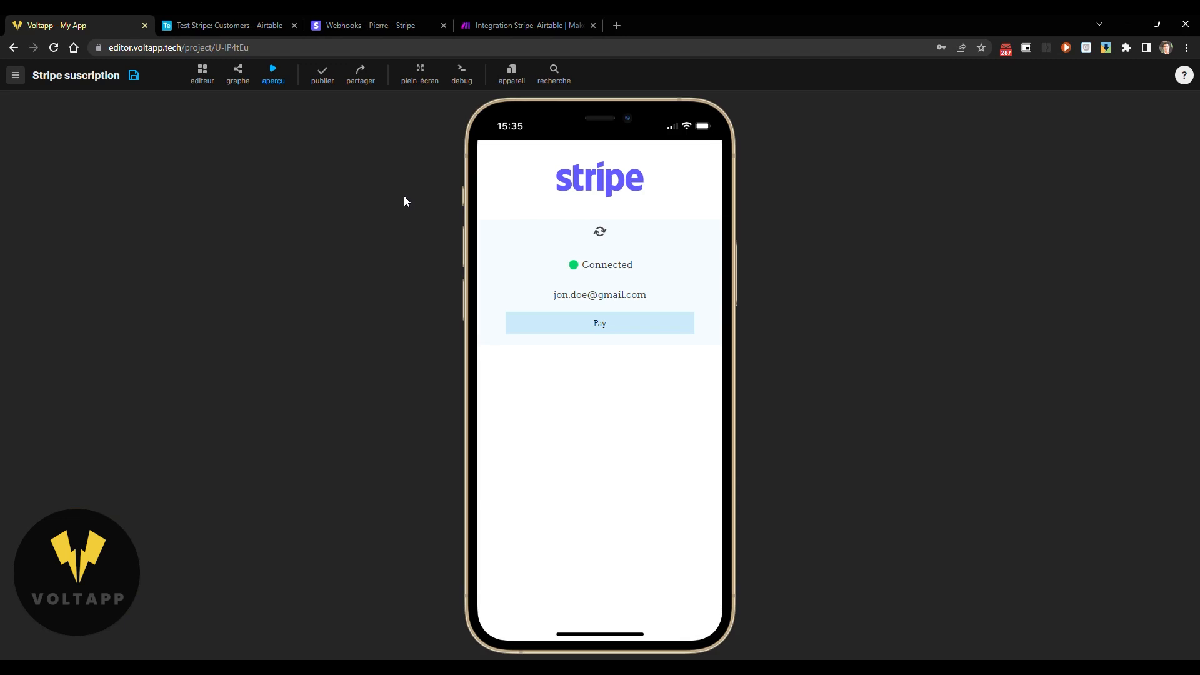
left_click(404, 22)
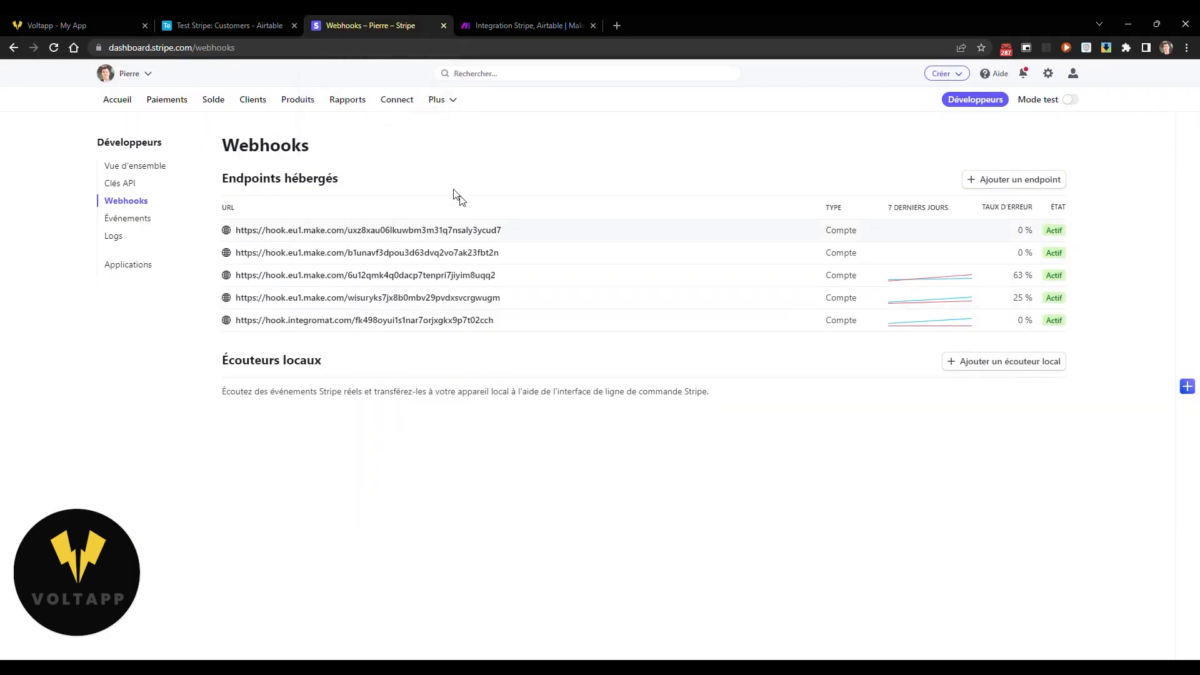
- View the Stripe API keys, then switch to Make's 'Integration Stripe, Airtable' scenario
left_click(132, 184)
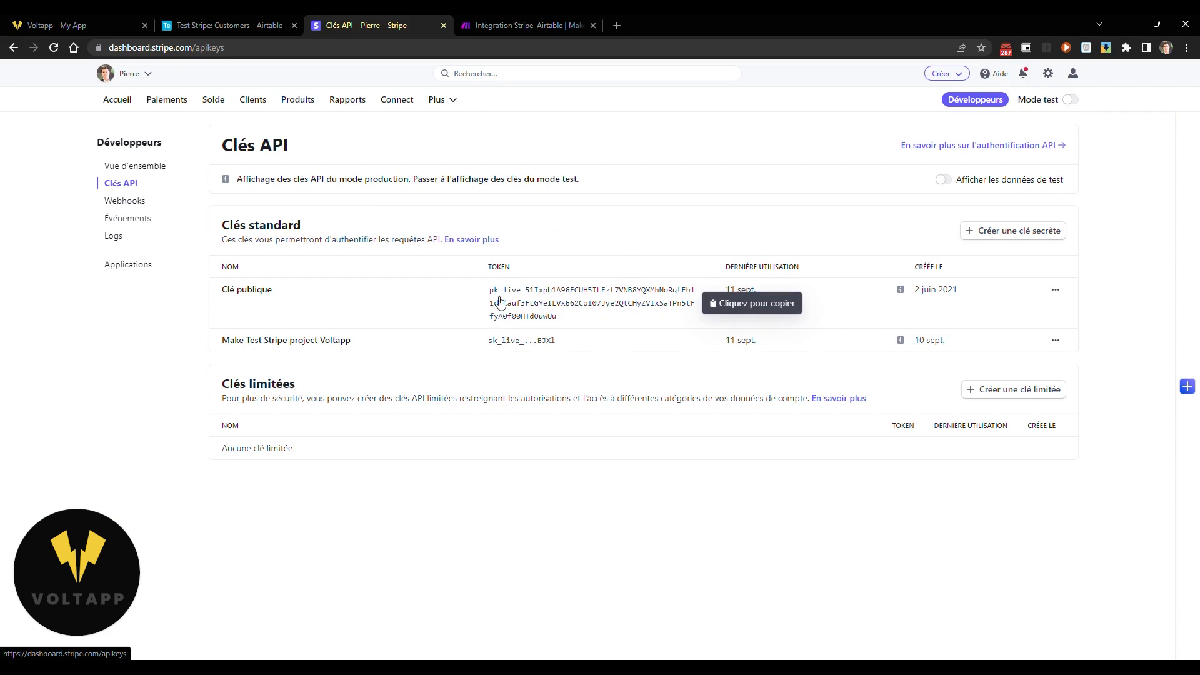
left_click(538, 27)
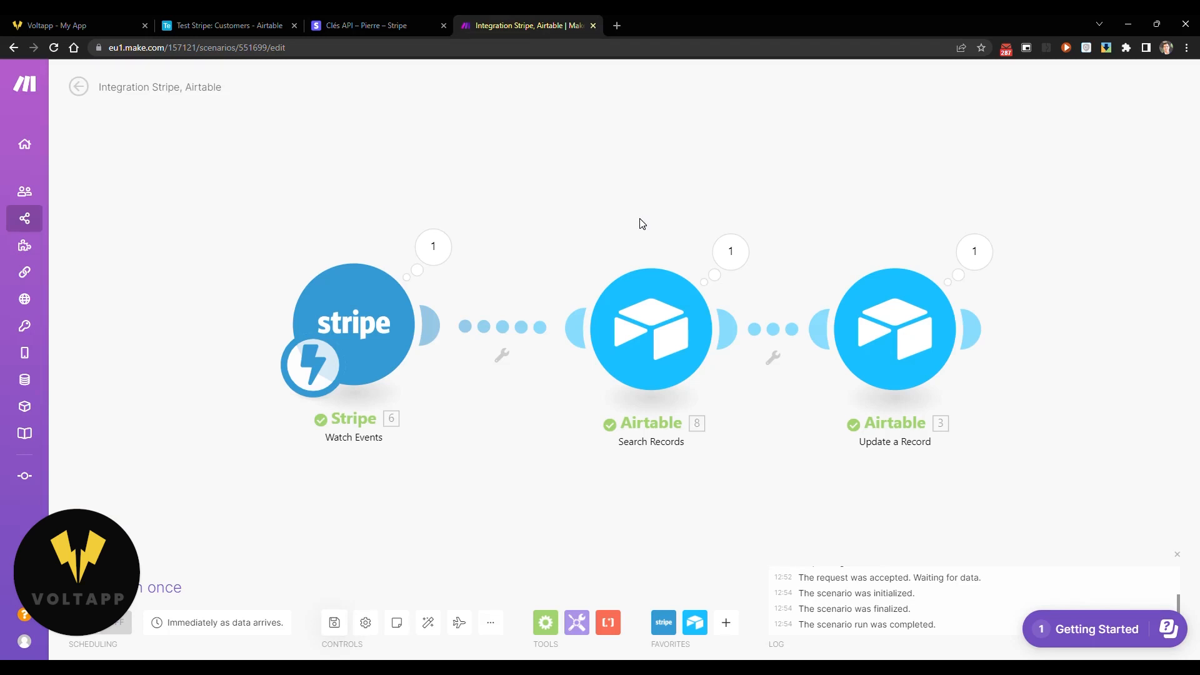
left_click(371, 342)
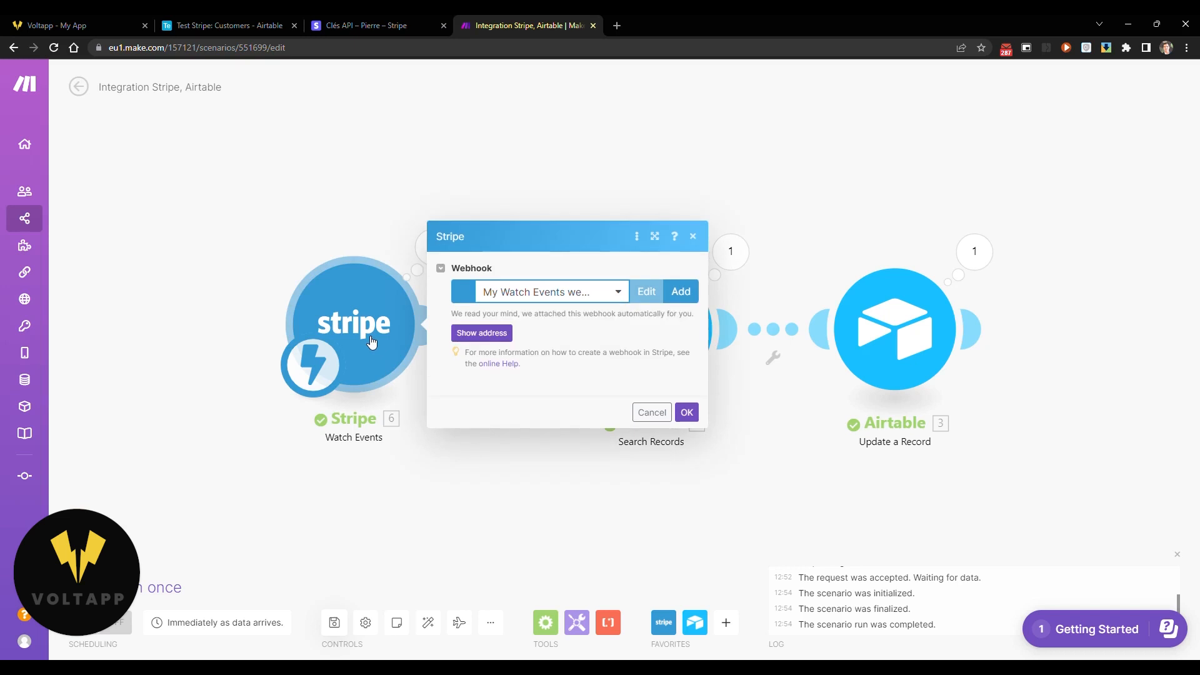
left_click(683, 293)
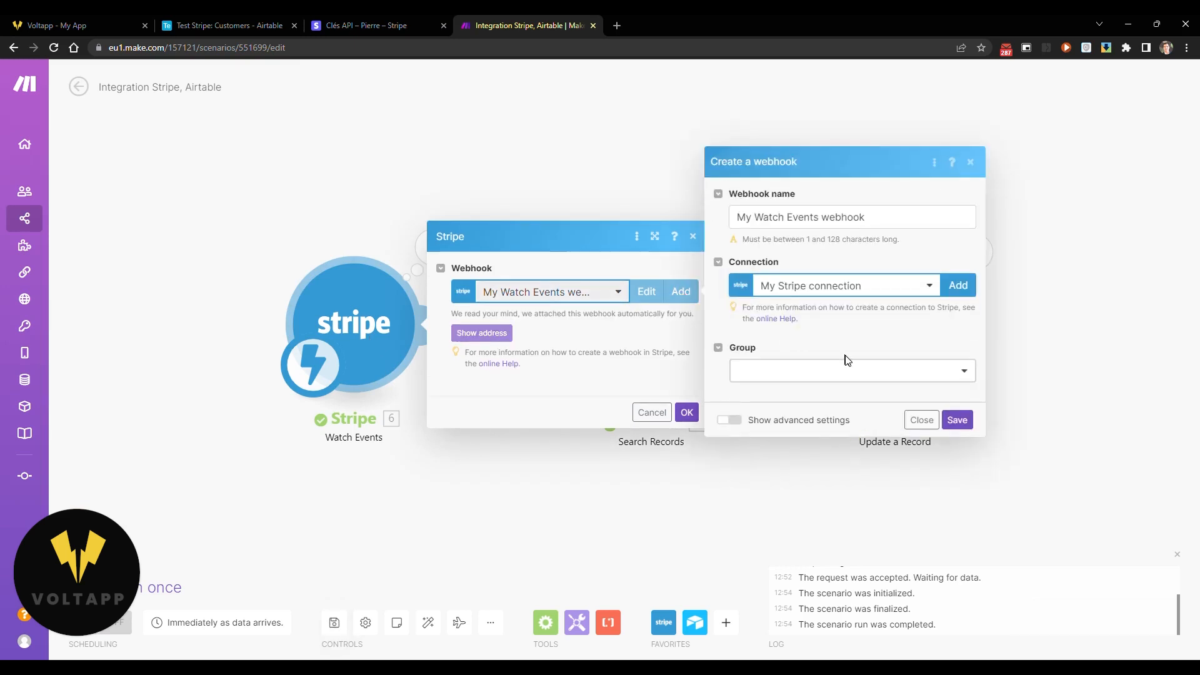
left_click(844, 371)
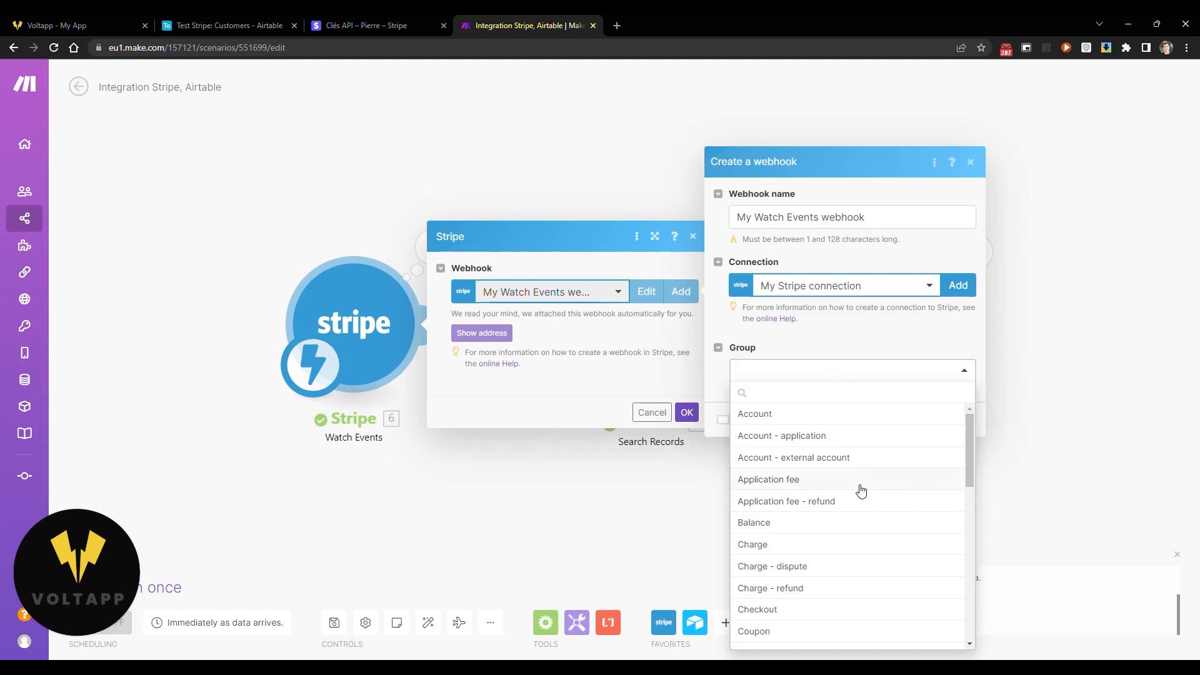
scroll(861, 491, "down", 2)
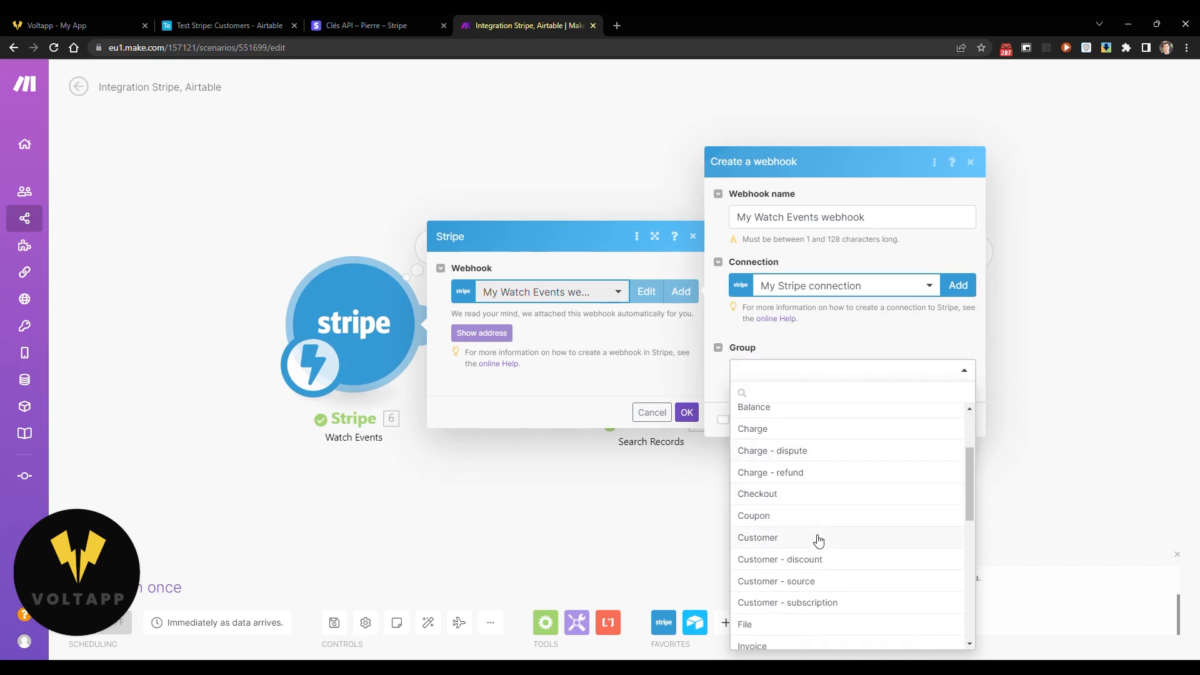
left_click(882, 348)
left_click(970, 151)
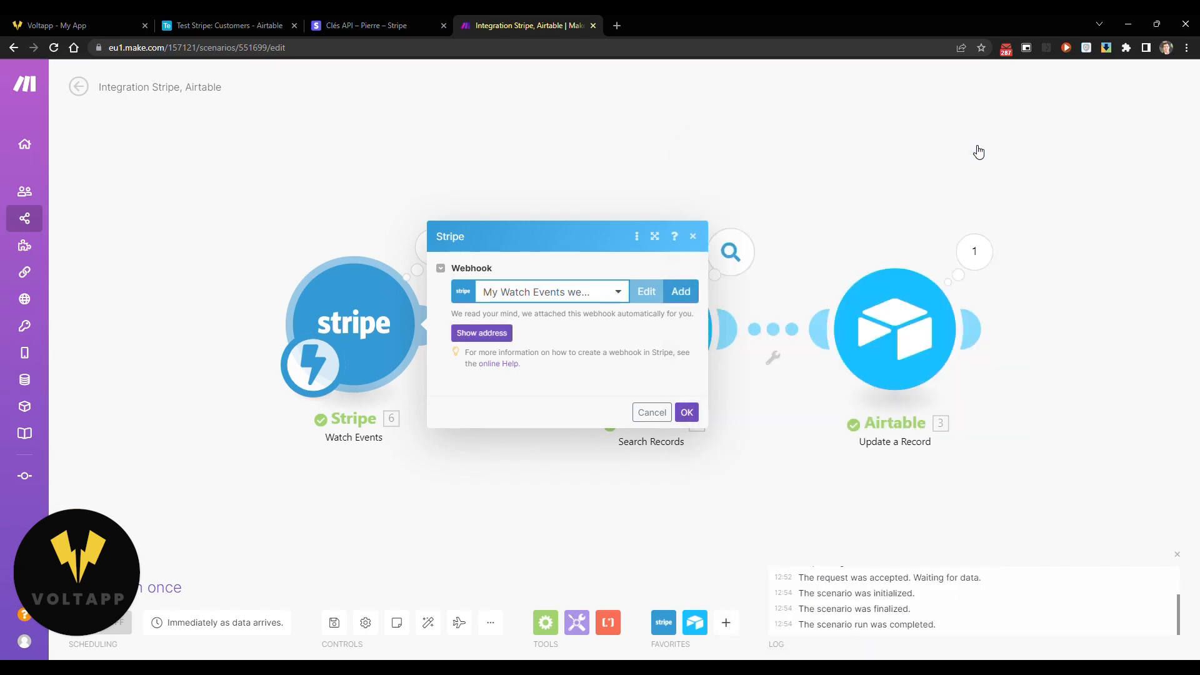
left_click(692, 236)
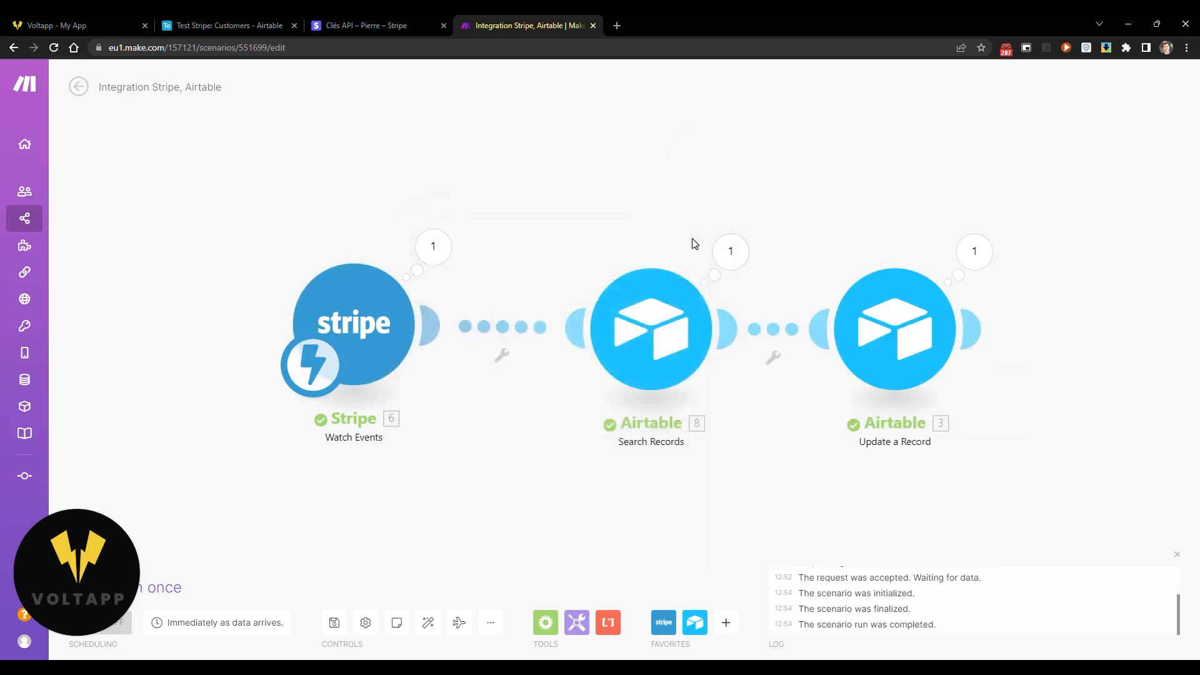
- Review Stripe's webhook endpoints, then return to Make's Search Records settings
left_click(339, 25)
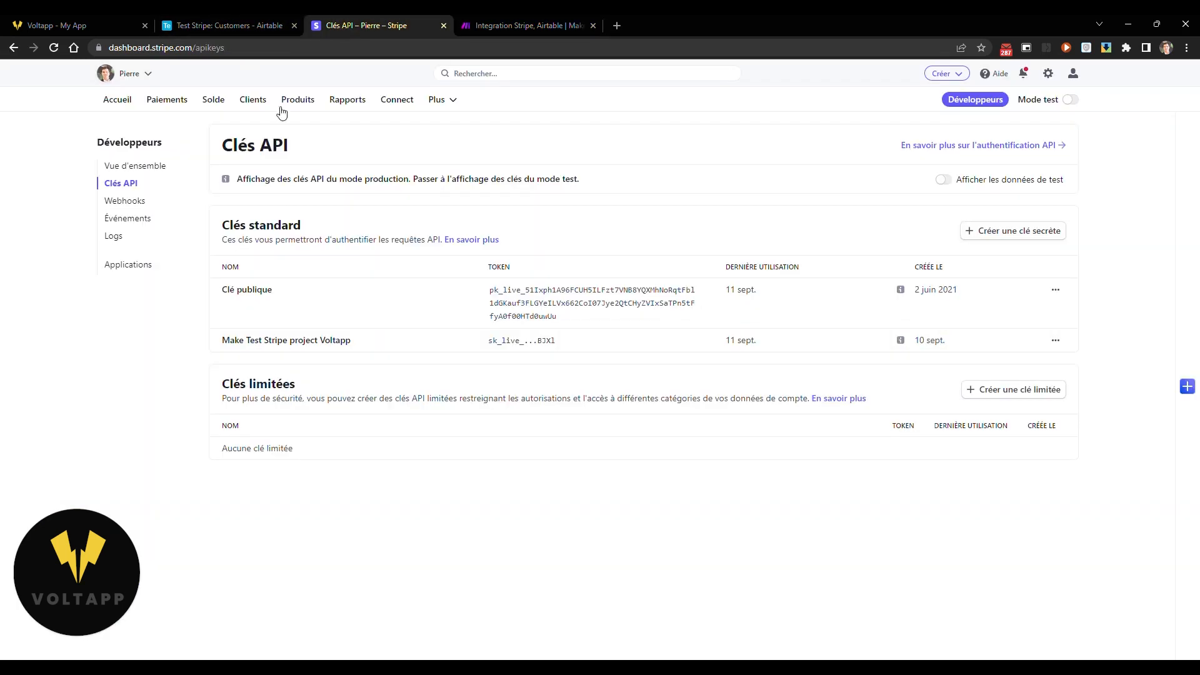
left_click(131, 201)
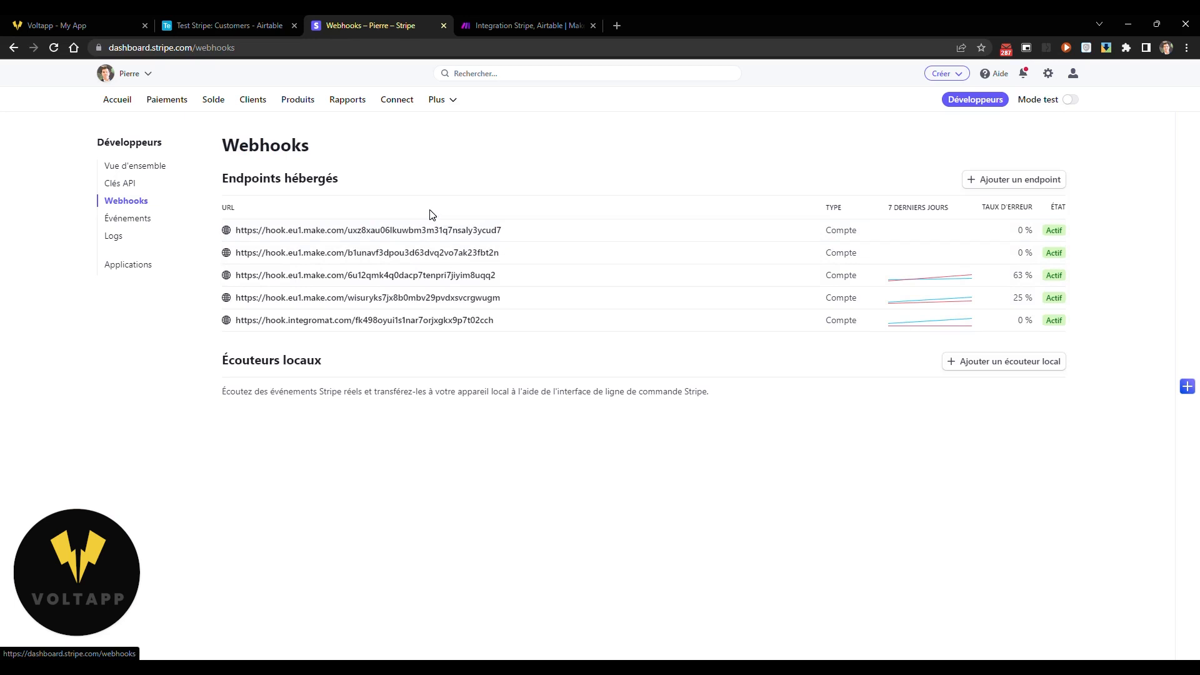
left_click(513, 28)
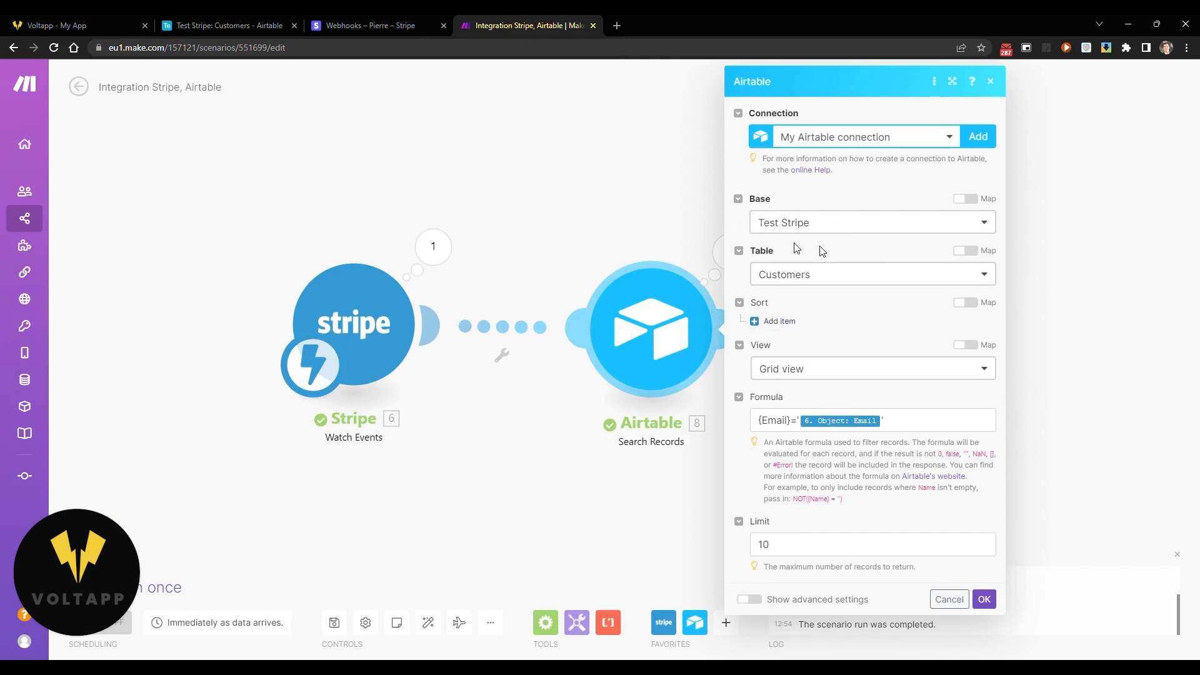
- Cross-check the {Email} search formula against Airtable's Customers table and confirm Search Records with OK
left_click(245, 20)
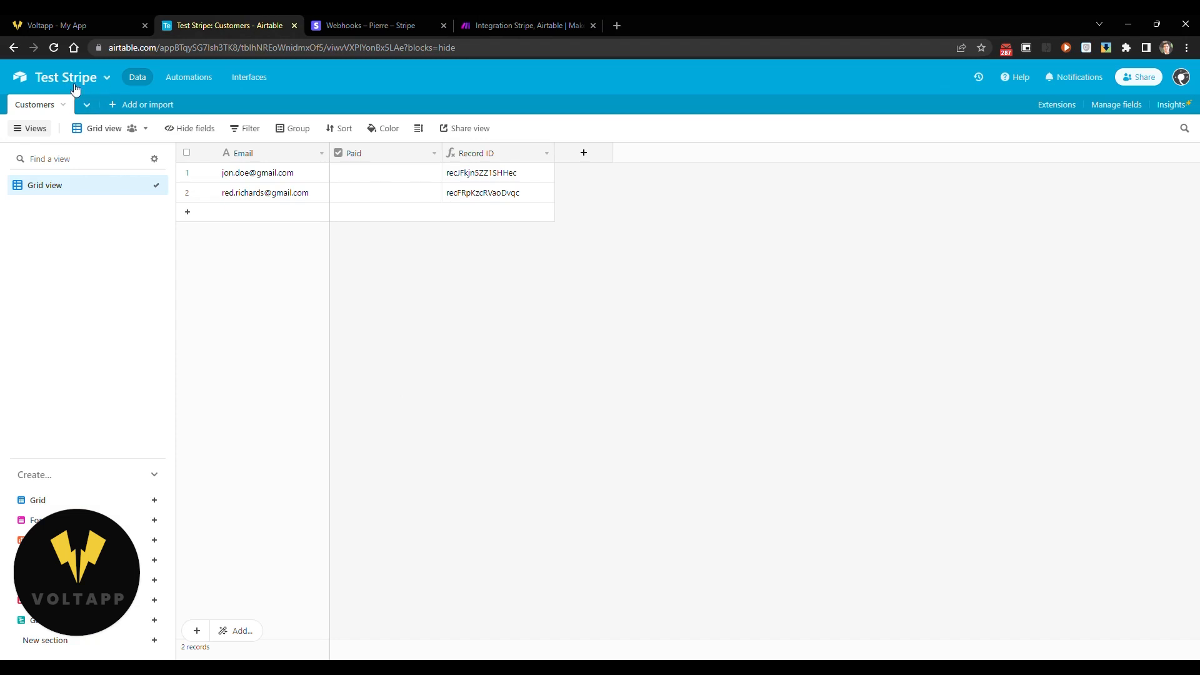
left_click(400, 23)
left_click(496, 20)
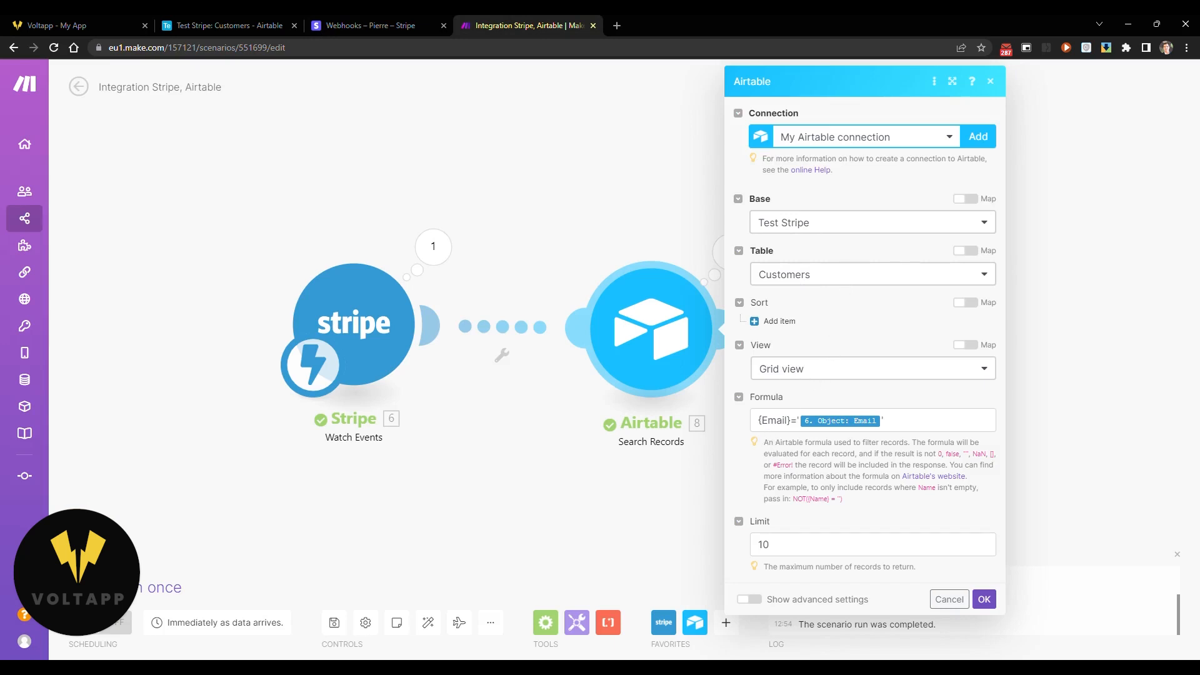
left_click(235, 26)
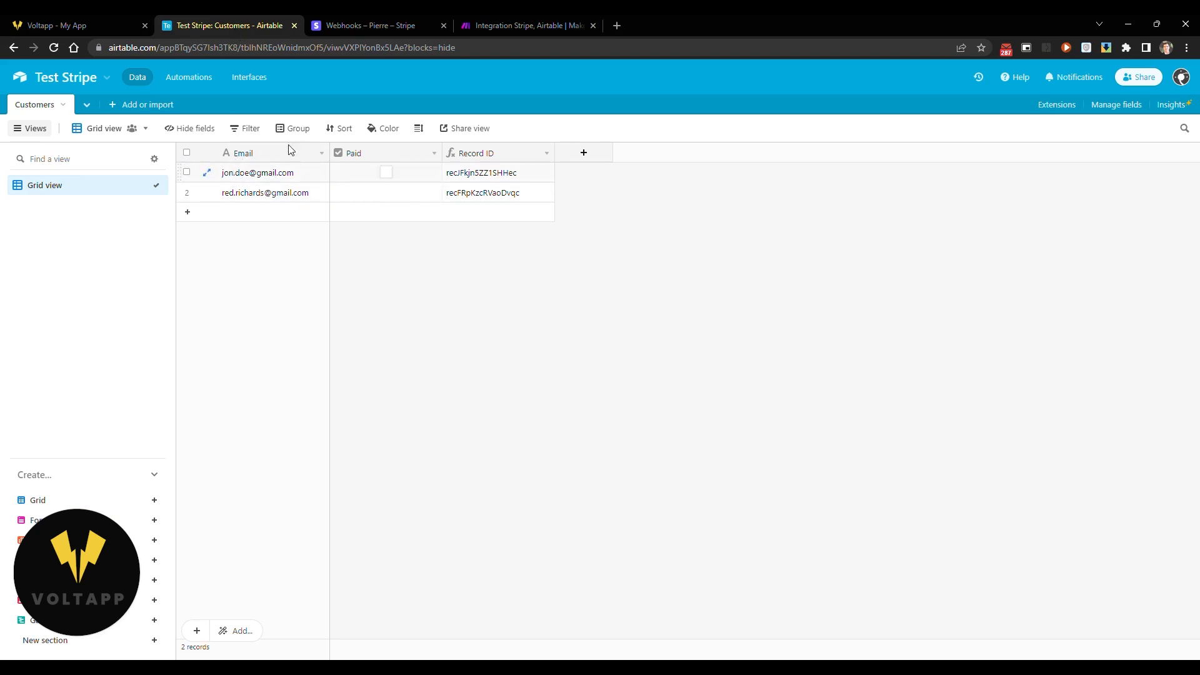
left_click(507, 23)
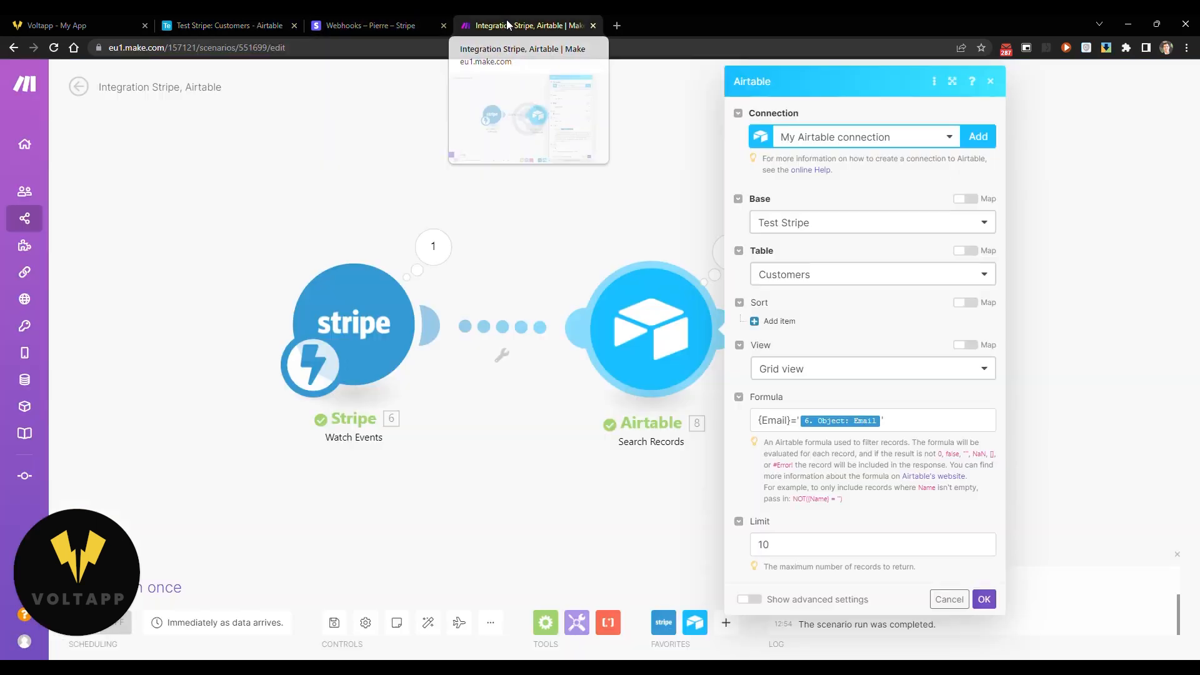
left_click(861, 425)
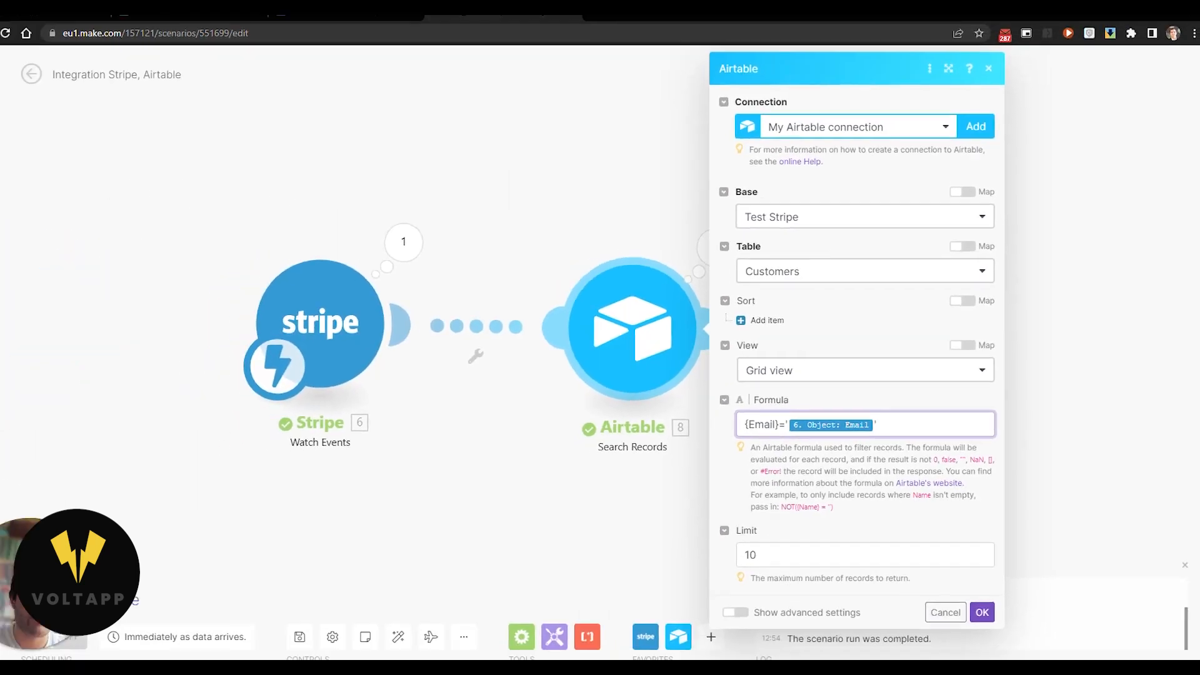
left_click(984, 600)
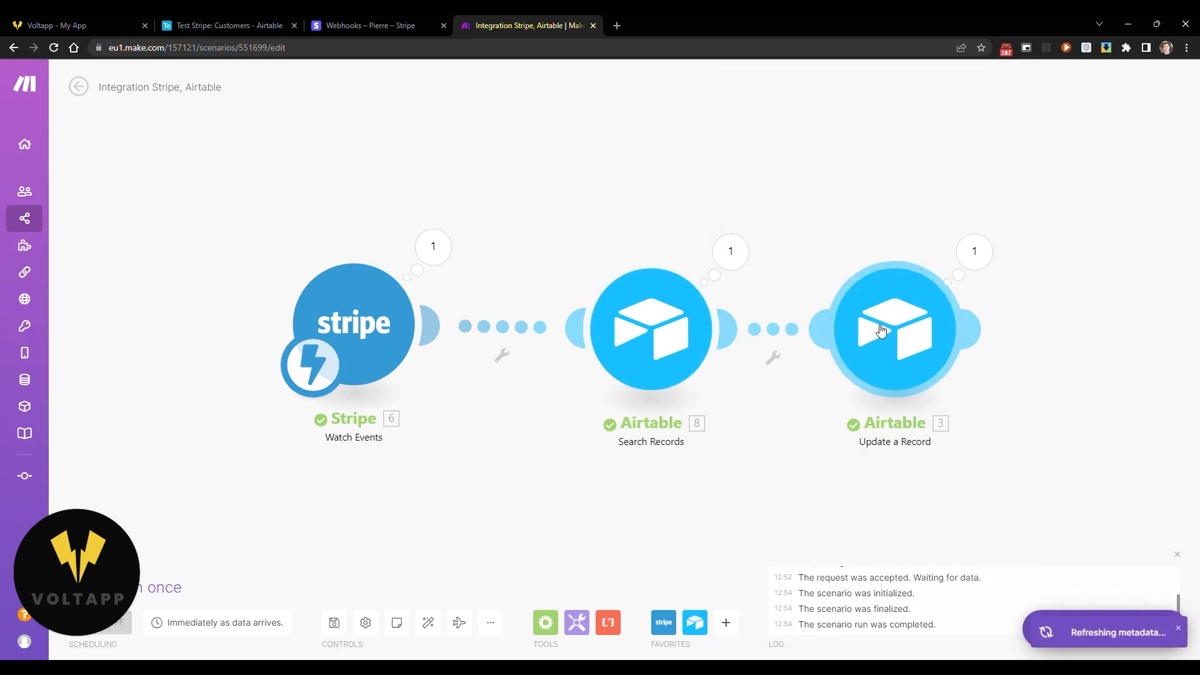
- Clear the 'pouet' Email value in Update a Record, keeping the record ID mapping and Paid set to Yes
left_click(901, 338)
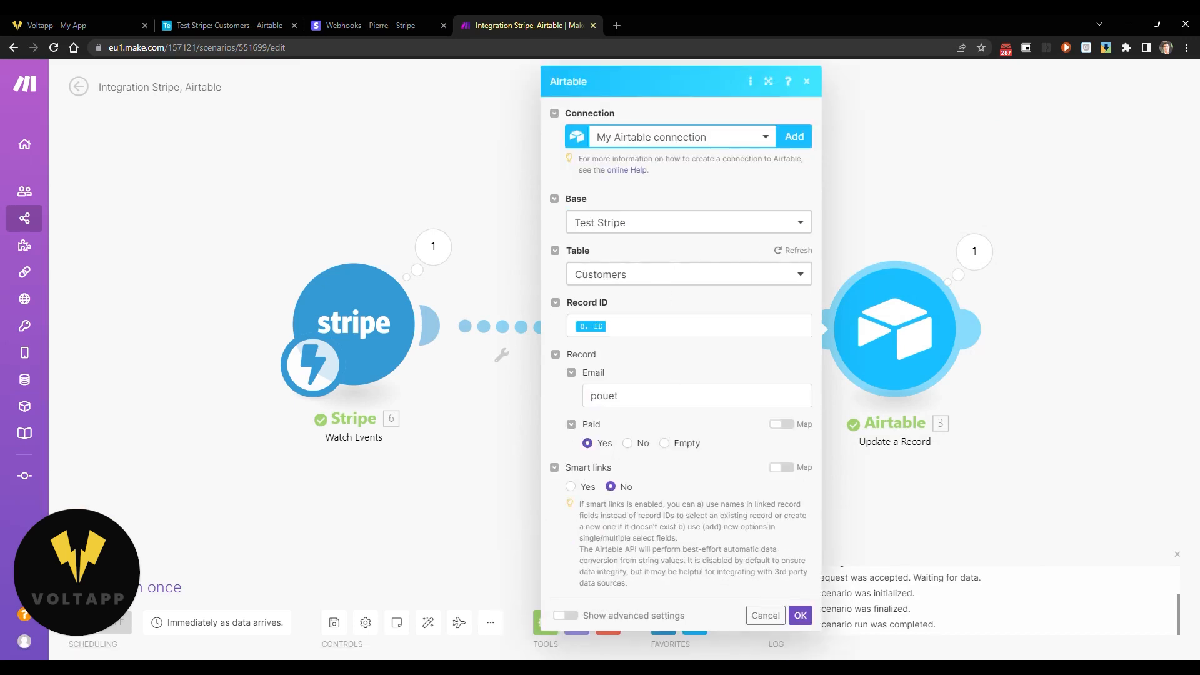
left_click(651, 327)
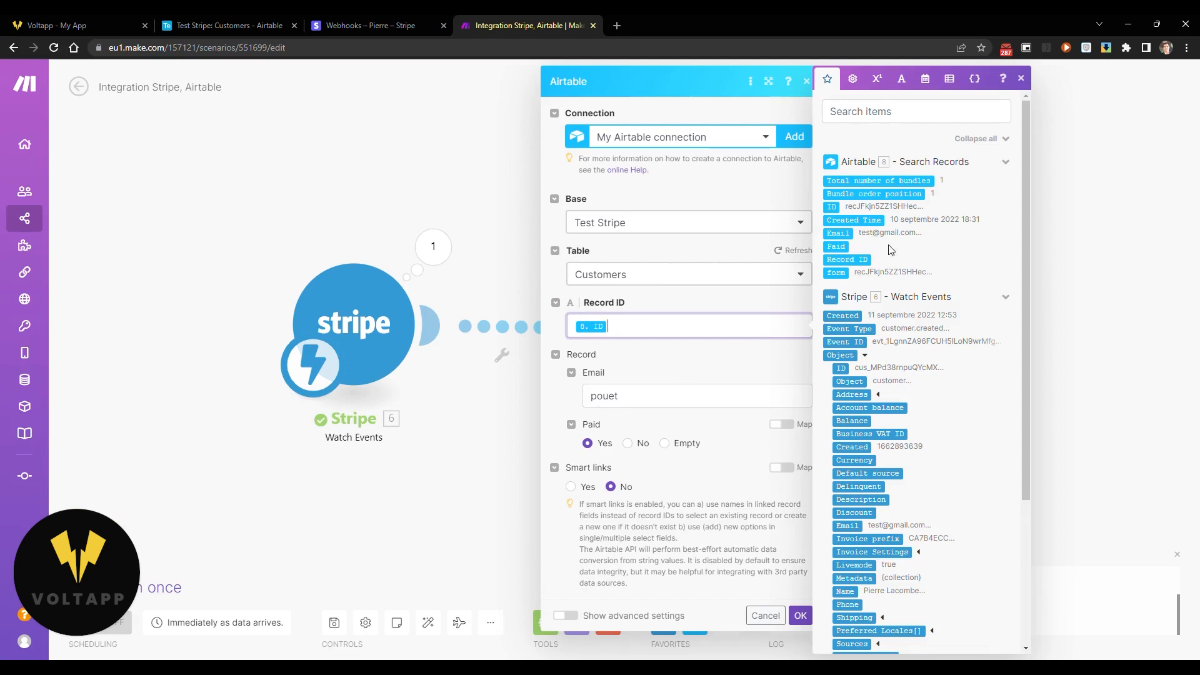
left_click(737, 348)
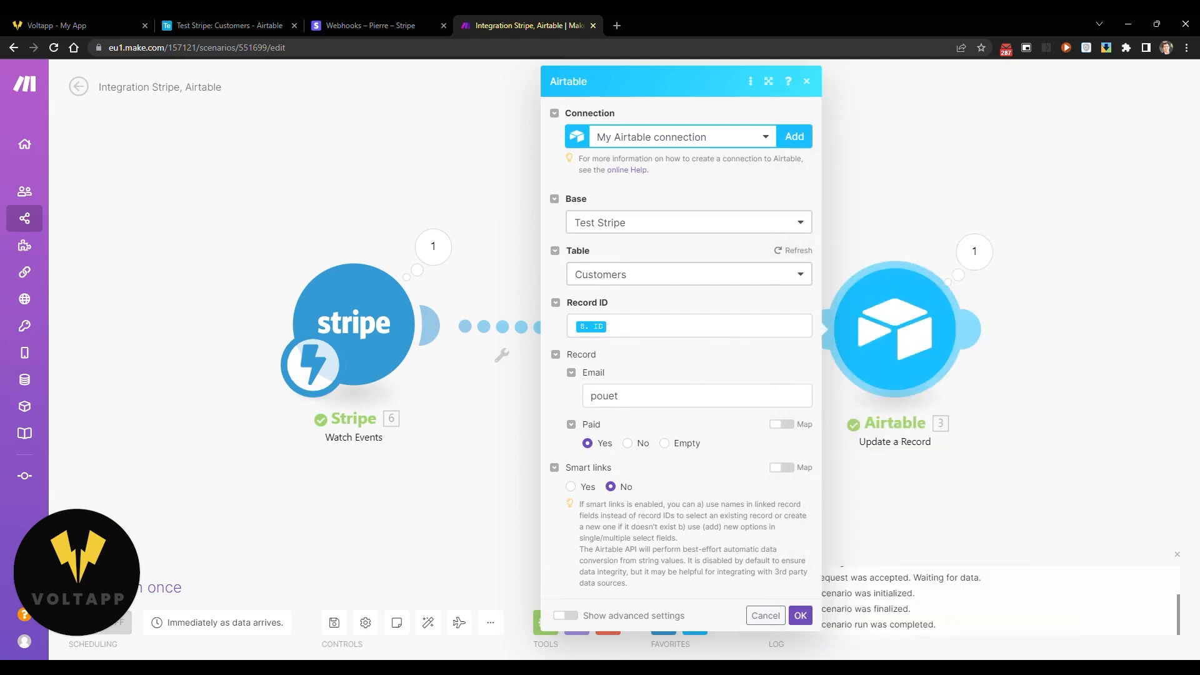
double_click(604, 396)
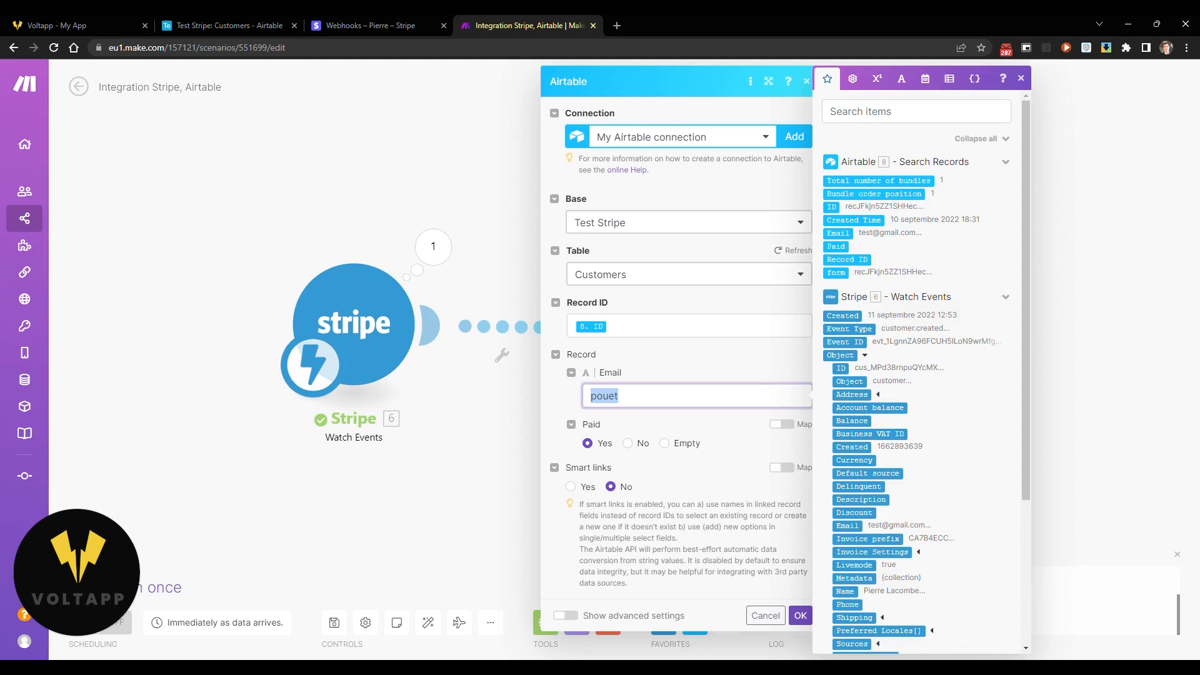
key("BackSpace")
left_click(703, 364)
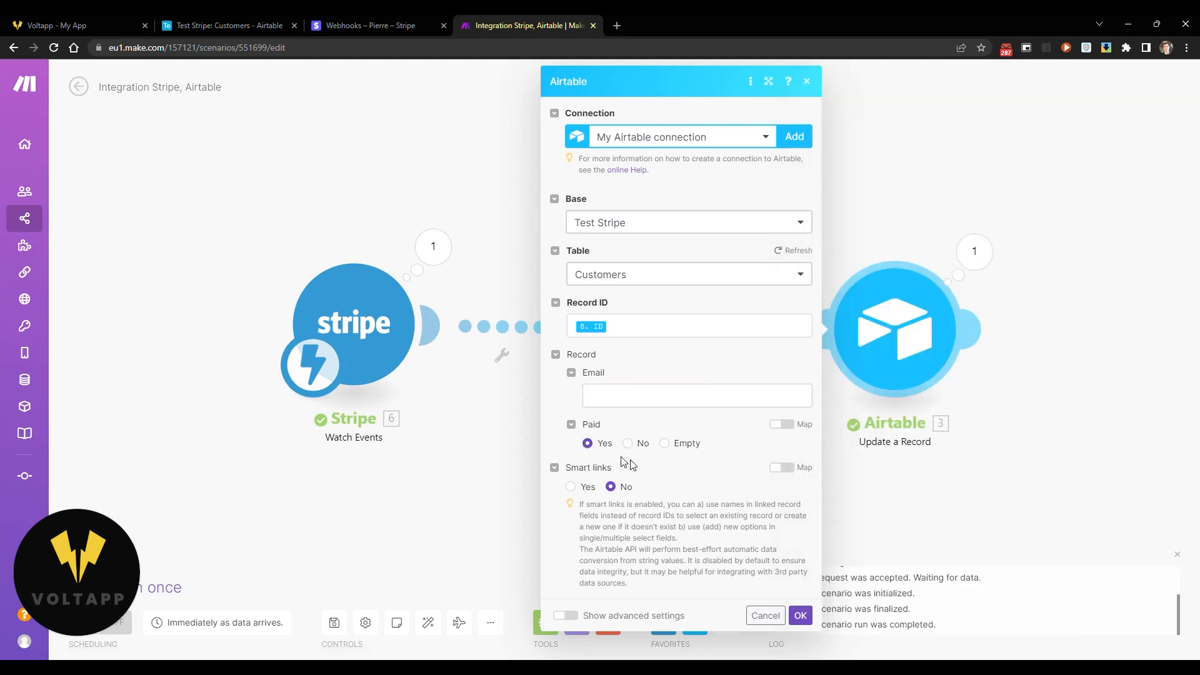
left_click(801, 616)
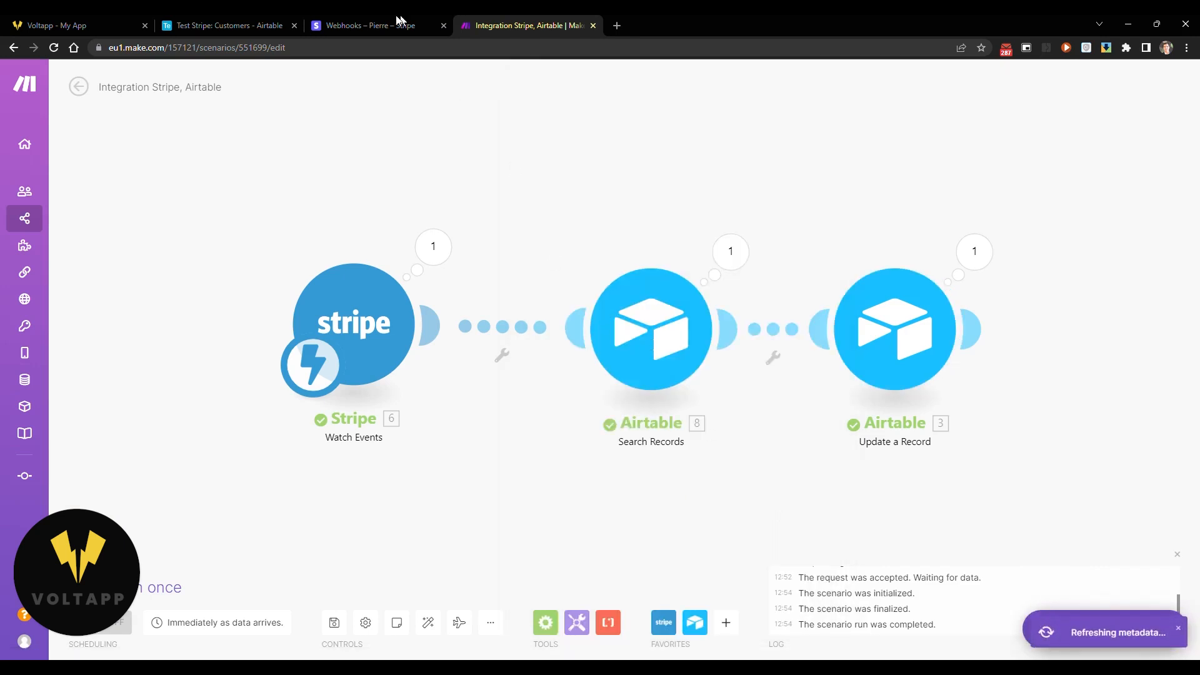
- Run the Make scenario once so it listens for Stripe data, then return to the Voltapp preview
left_click(255, 15)
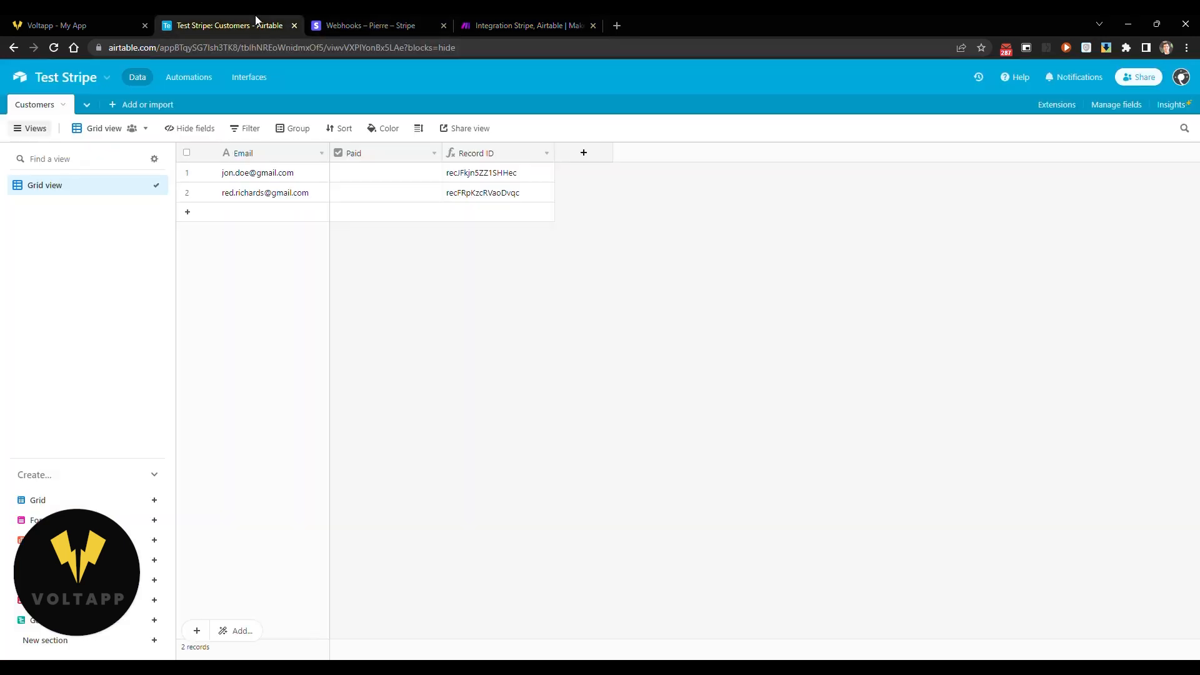
left_click(494, 24)
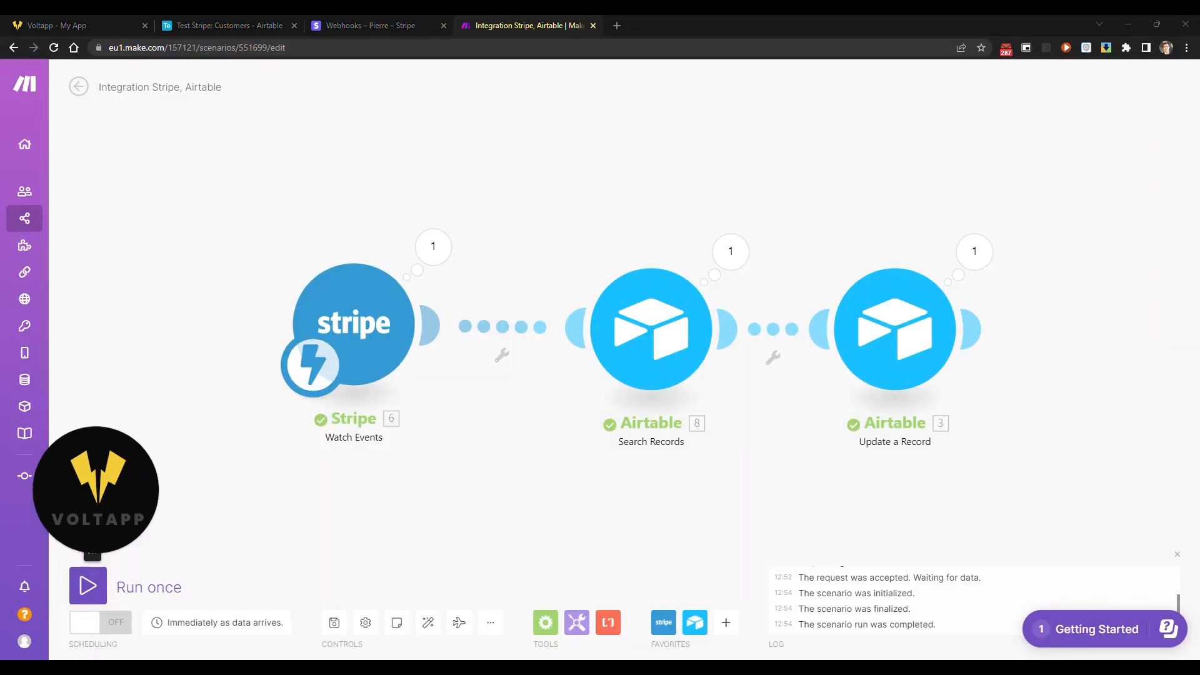
left_click(87, 585)
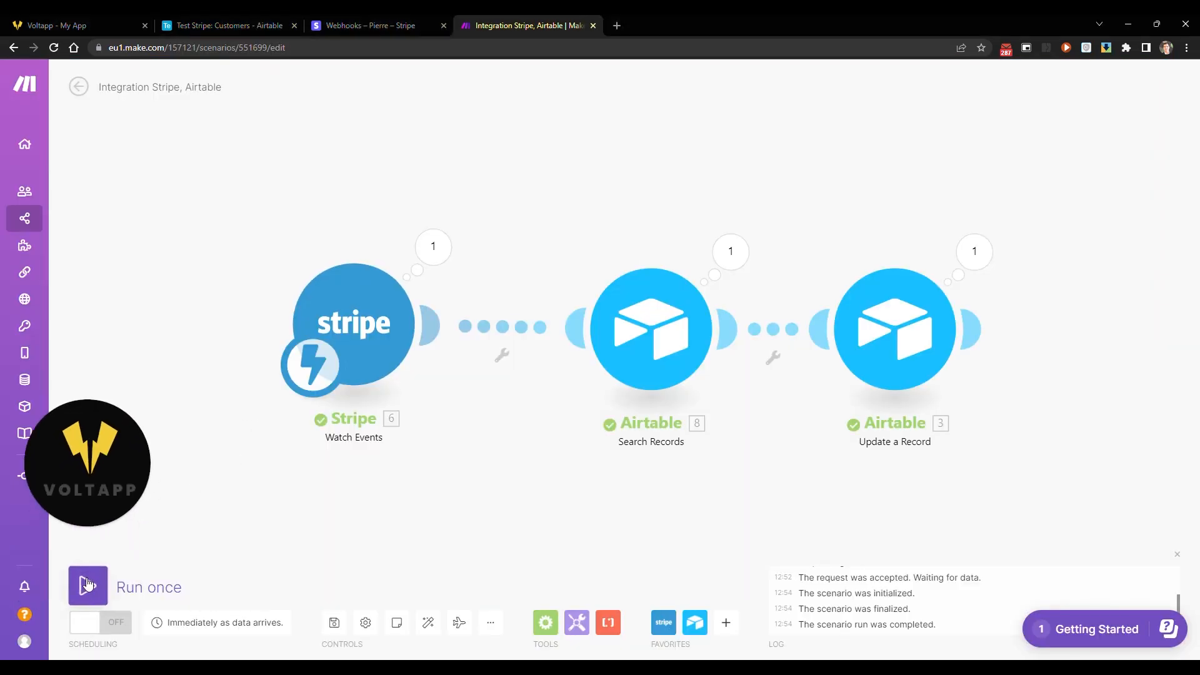
left_click(398, 22)
left_click(275, 25)
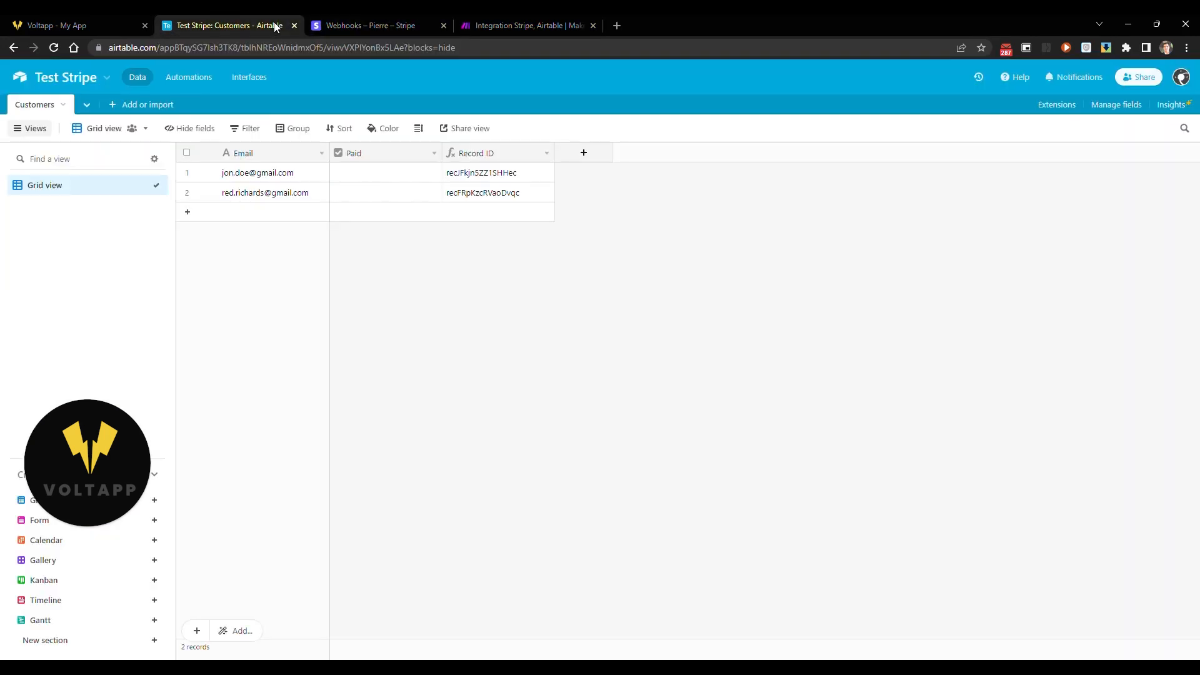
left_click(110, 19)
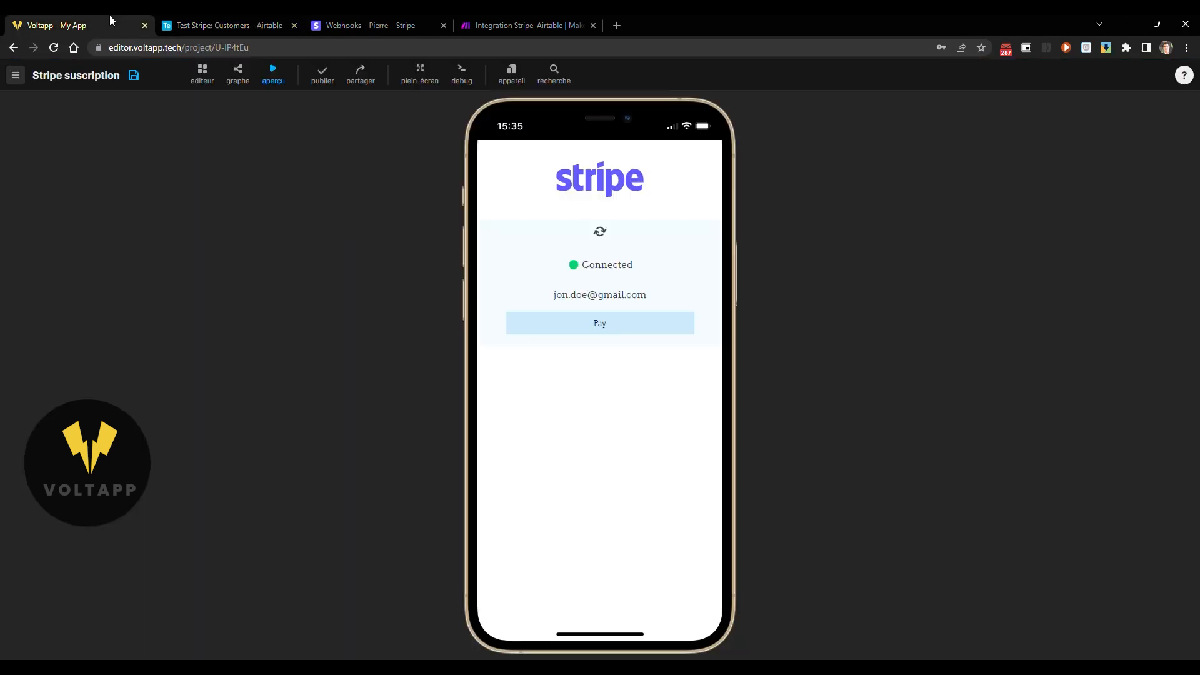
- Start the Stripe Checkout free trial using the customer's e-mail and an autofilled saved card
left_click(611, 322)
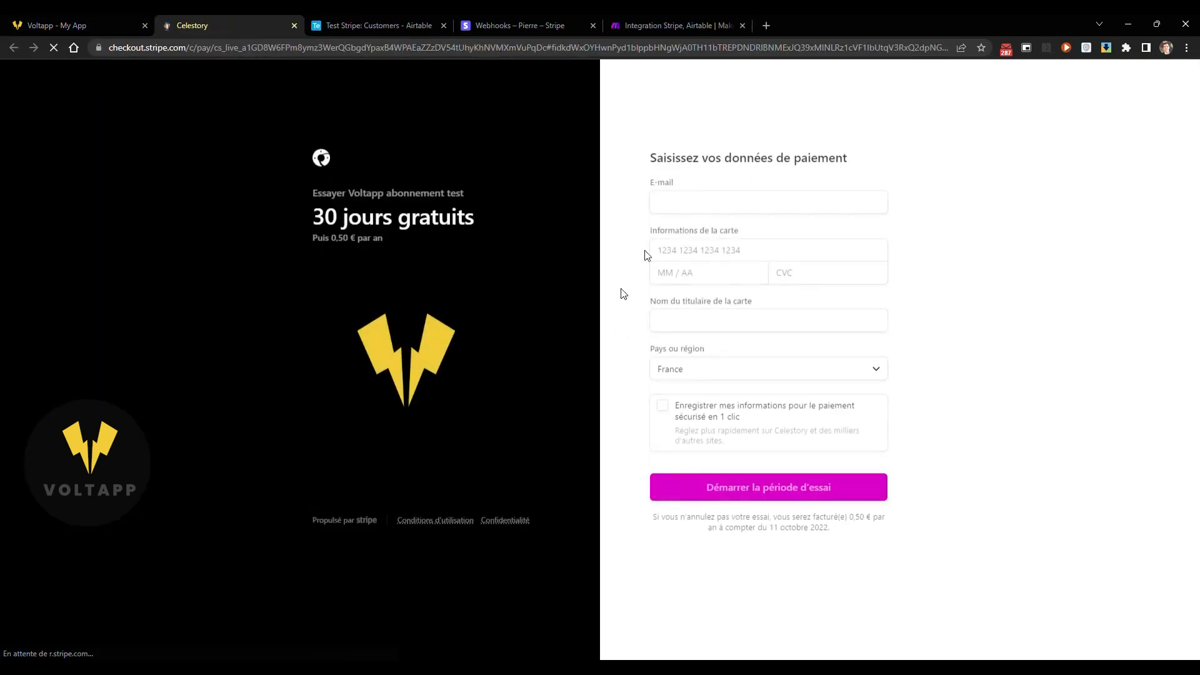
left_click(713, 202)
type("test@")
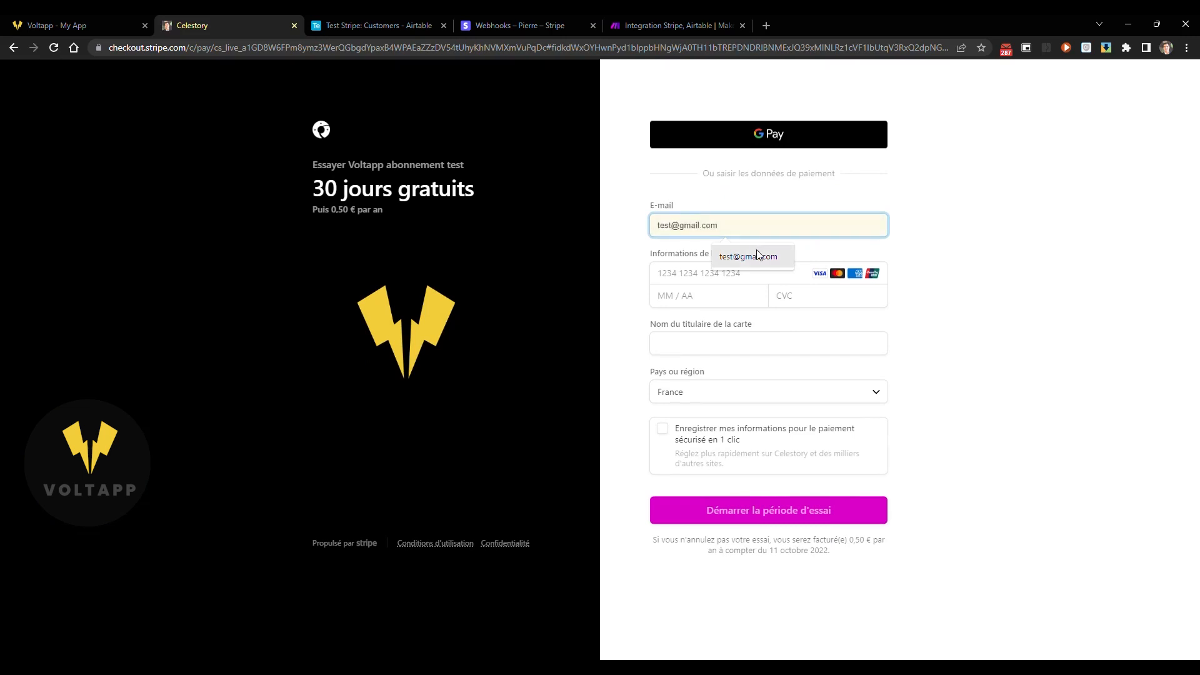
key("ctrl+a")
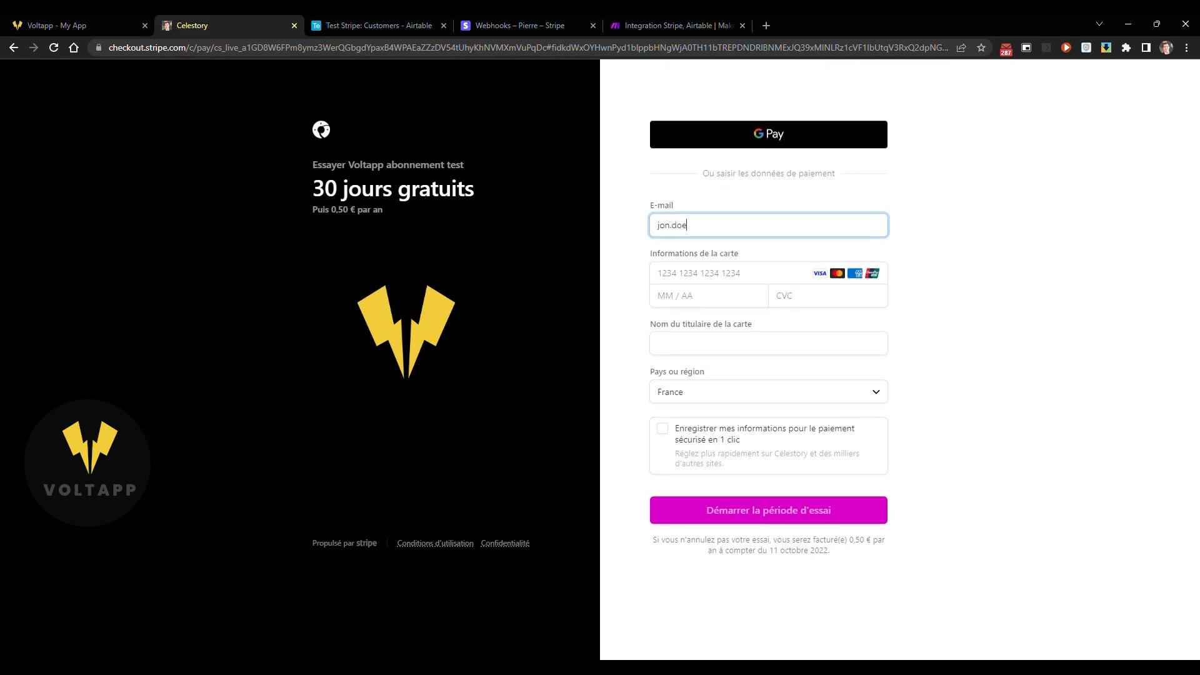
left_click(750, 273)
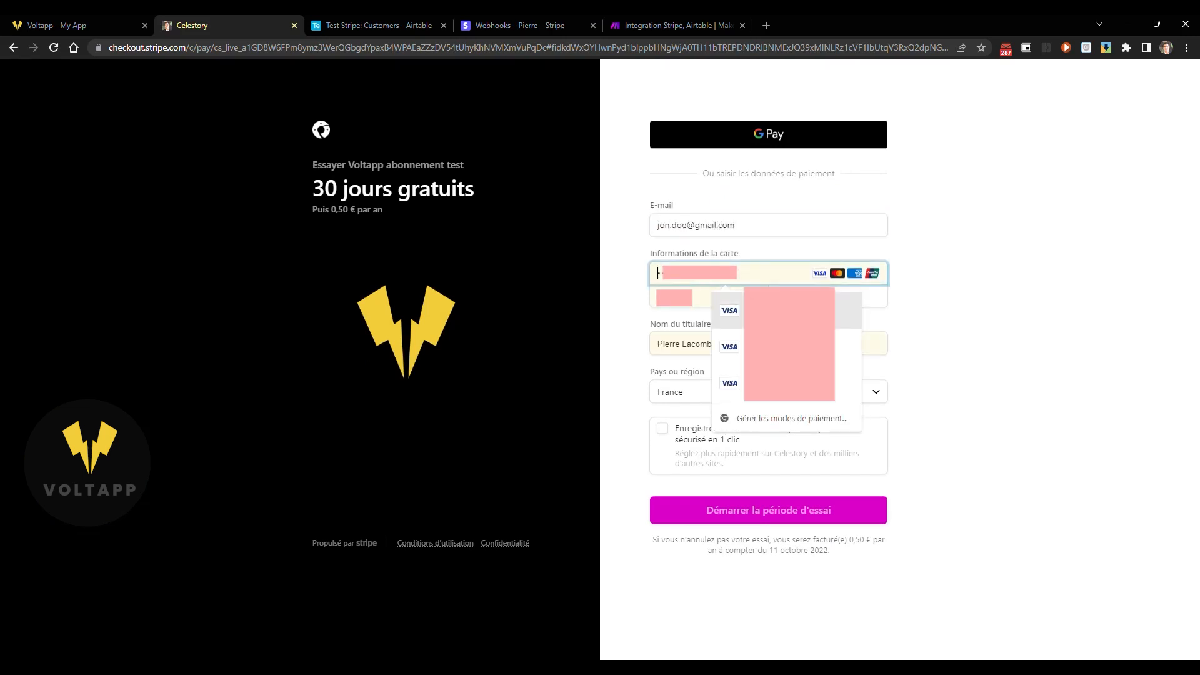
left_click(788, 310)
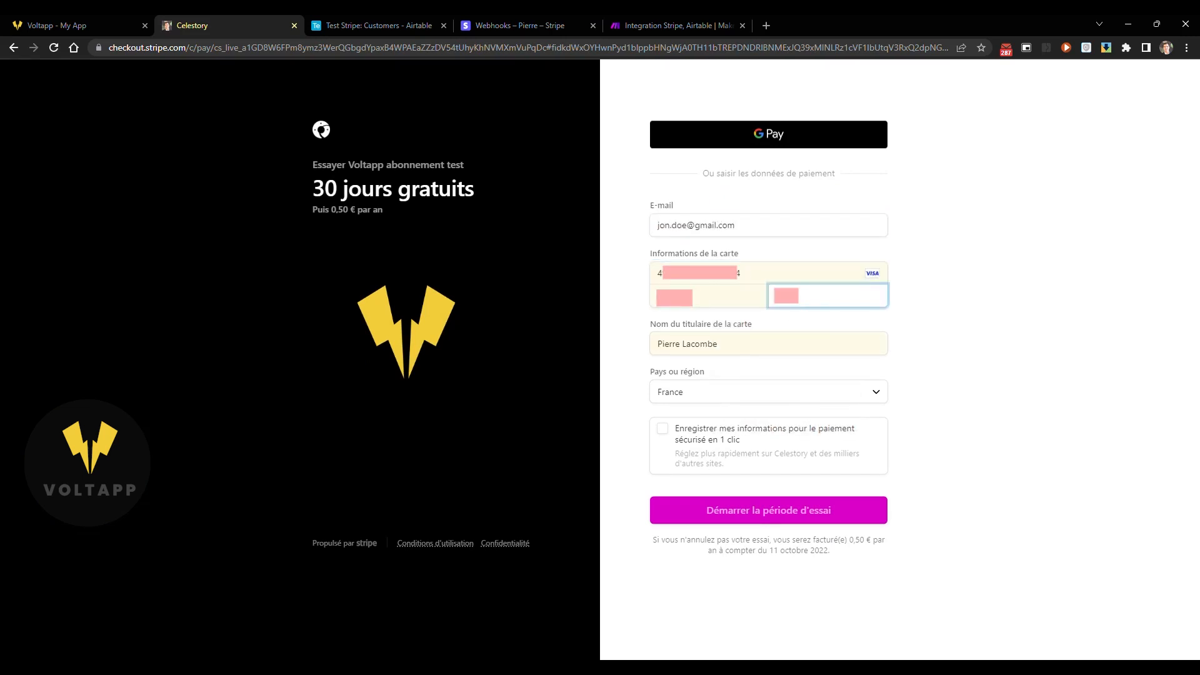
left_click(752, 524)
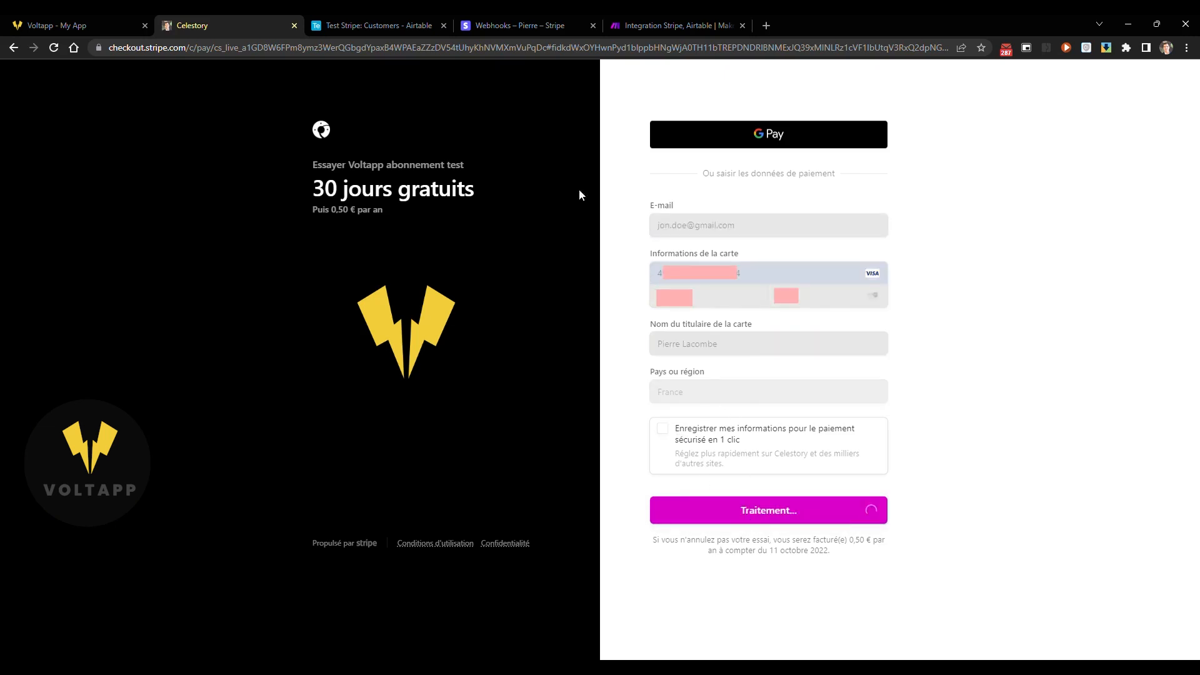
- Complete 3-D Secure authentication with the bank security and personal codes, then view Stripe's Webhooks page
left_click(350, 20)
left_click(257, 16)
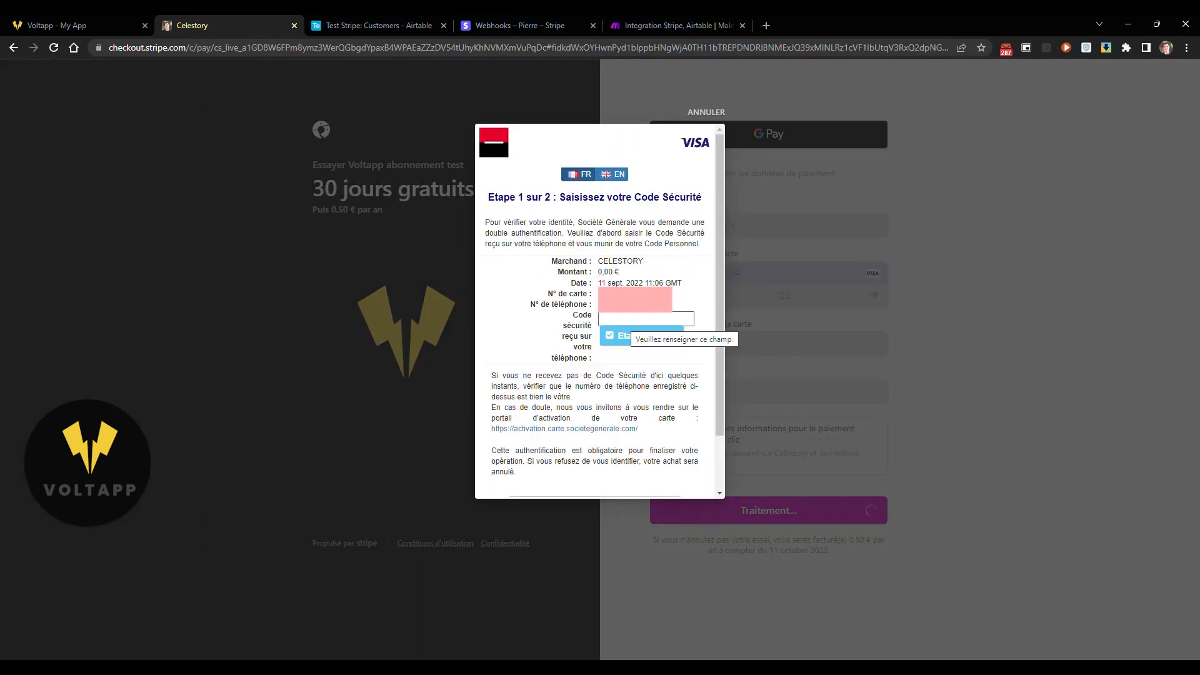
left_click(631, 319)
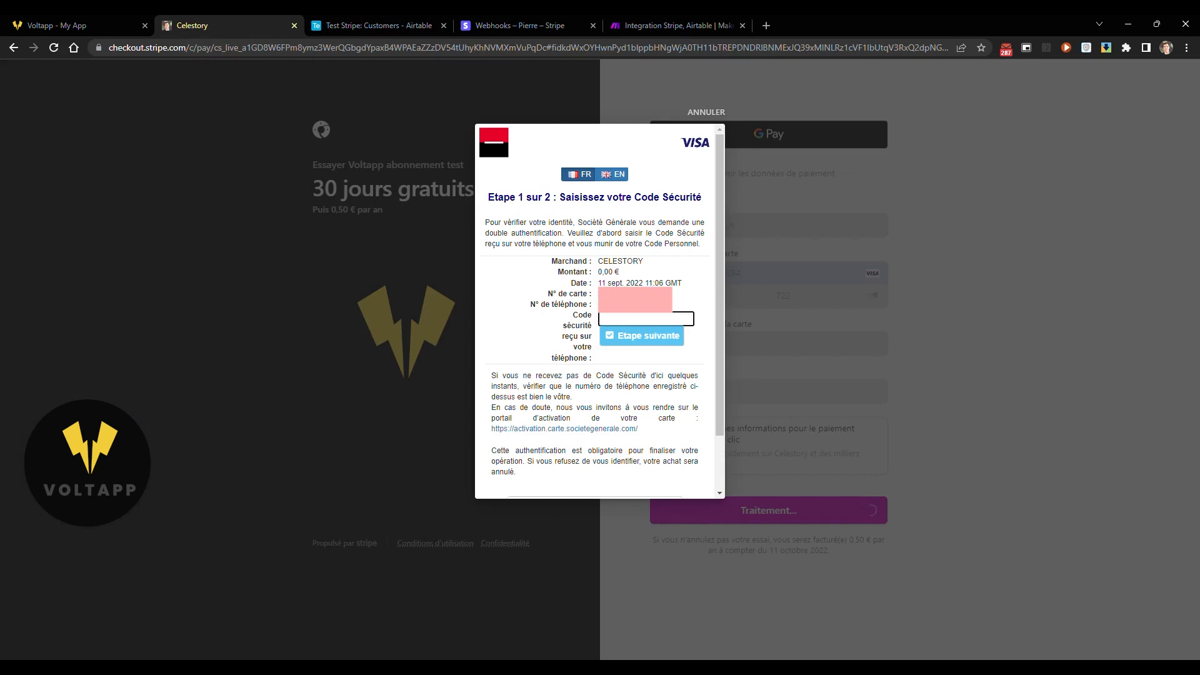
key("Return")
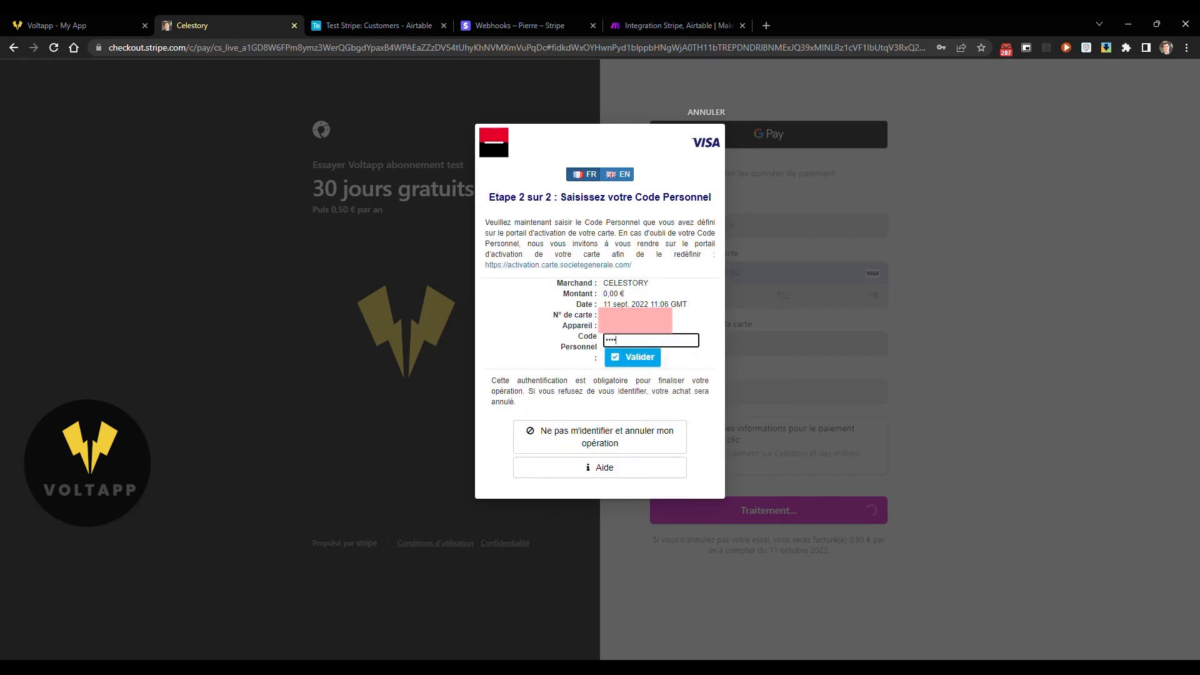
key("Return")
left_click(982, 68)
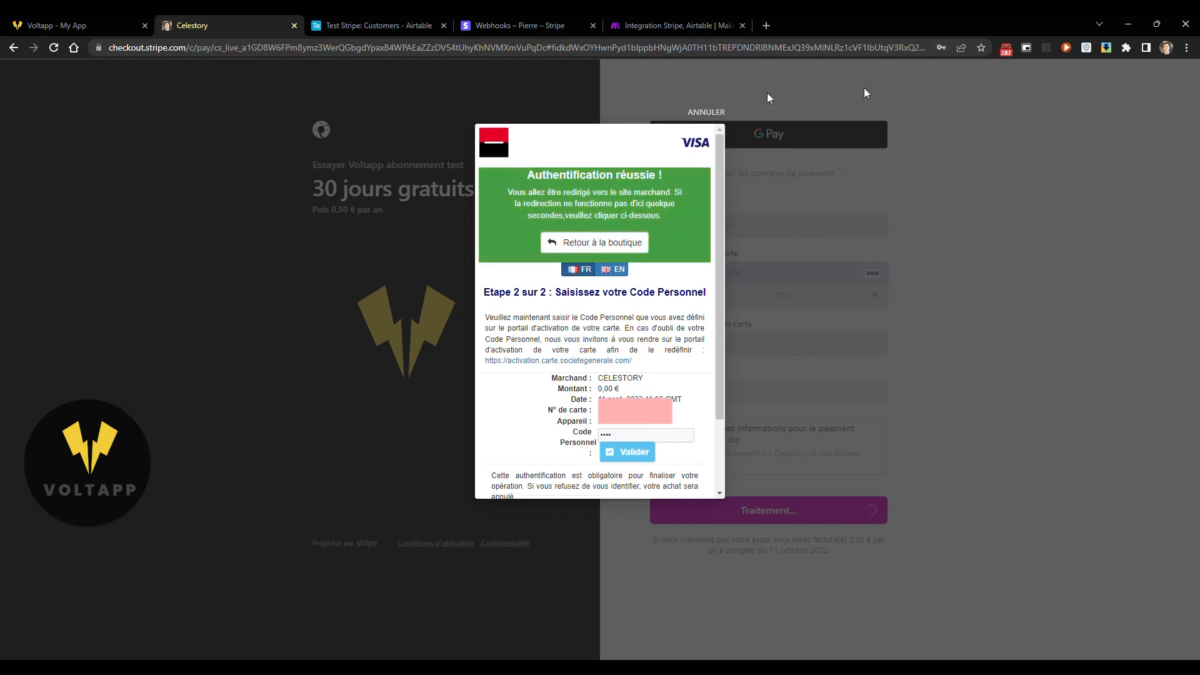
left_click(420, 23)
left_click(540, 22)
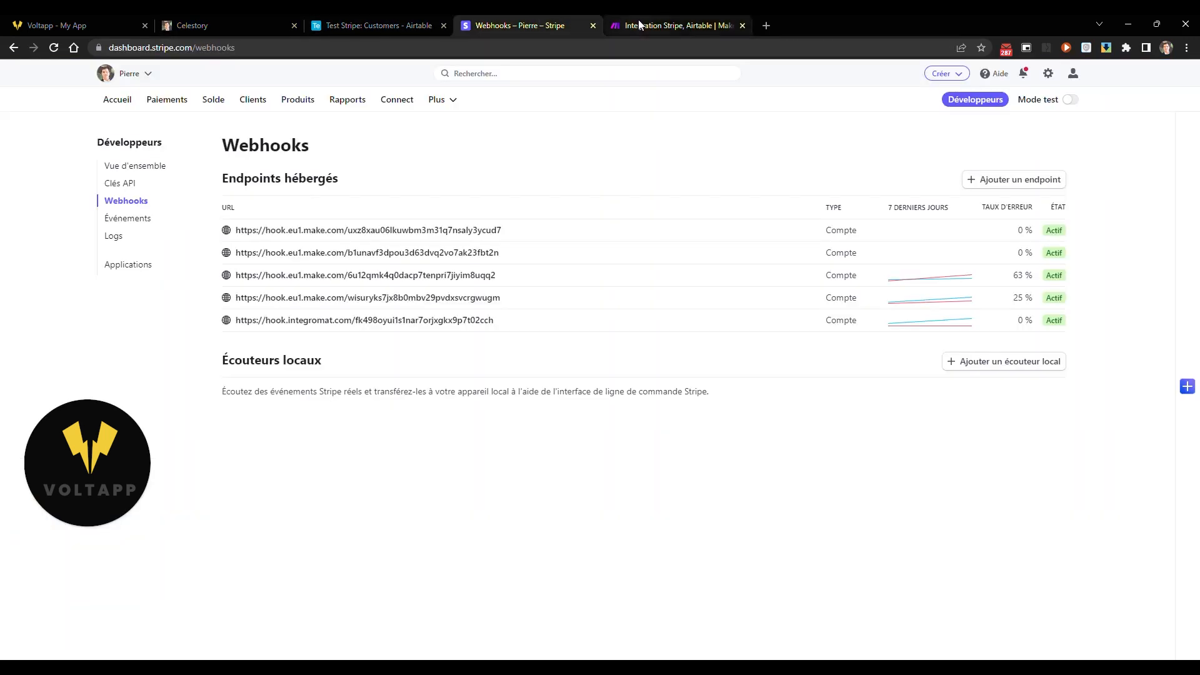
- Confirm the completed Make run ticked Paid for the first Airtable customer, then refresh Voltapp's subscription status
left_click(675, 25)
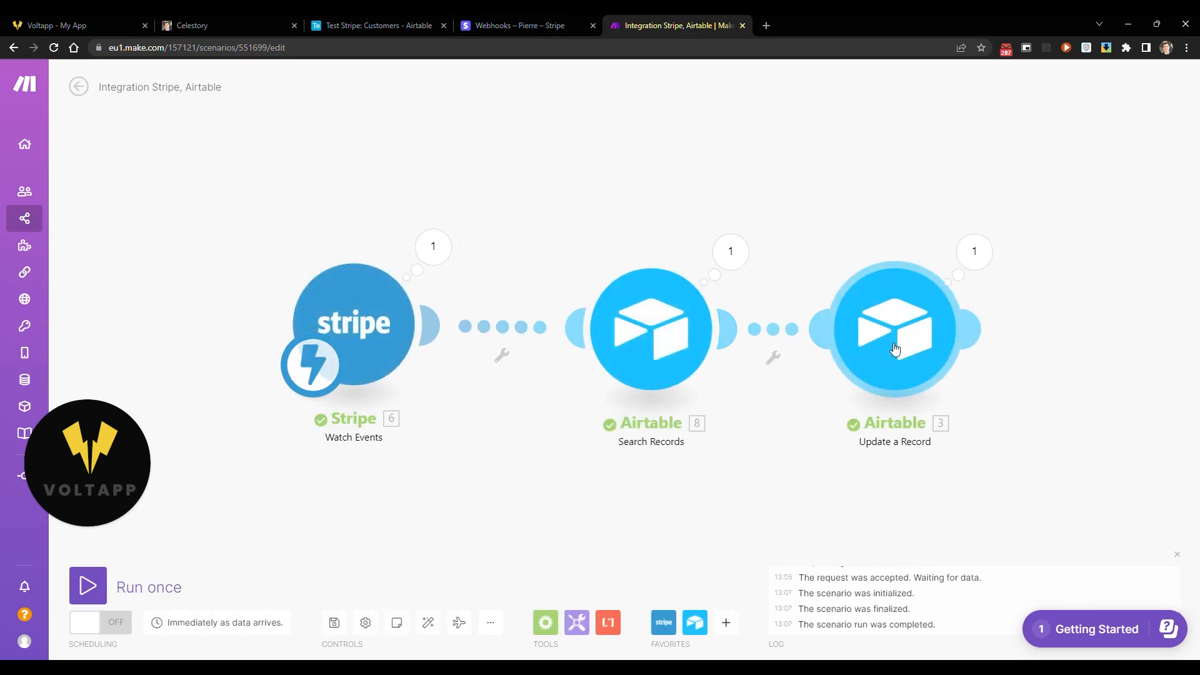
left_click(362, 26)
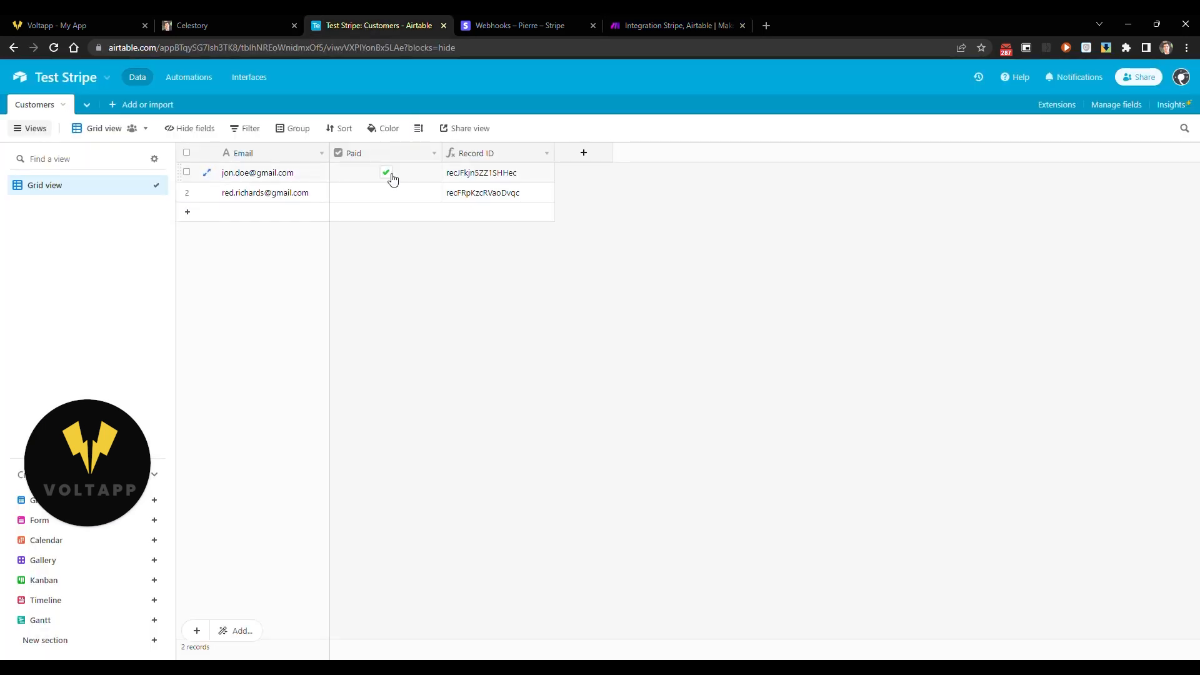
left_click(61, 23)
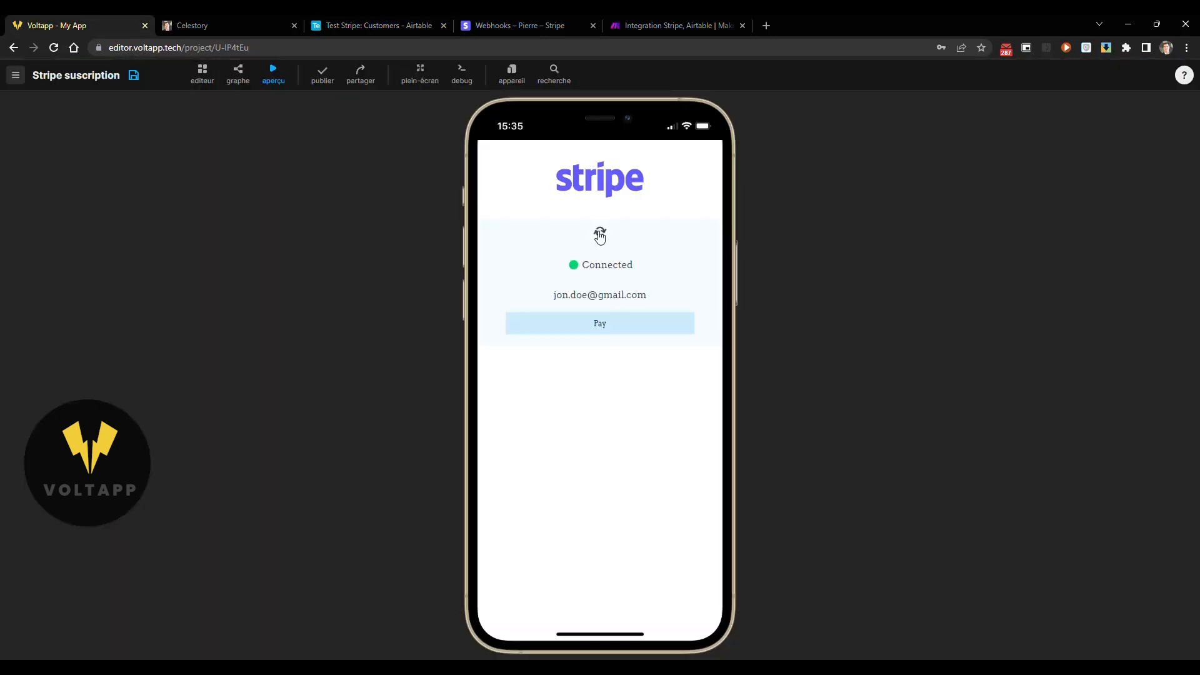
left_click(600, 235)
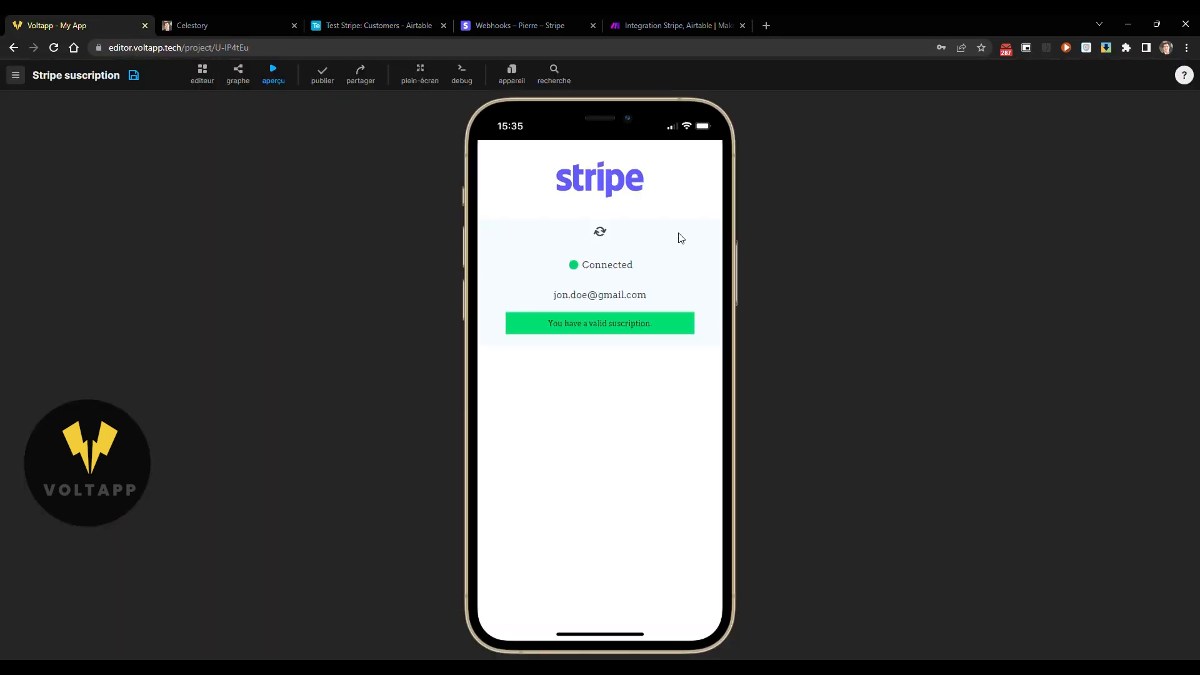